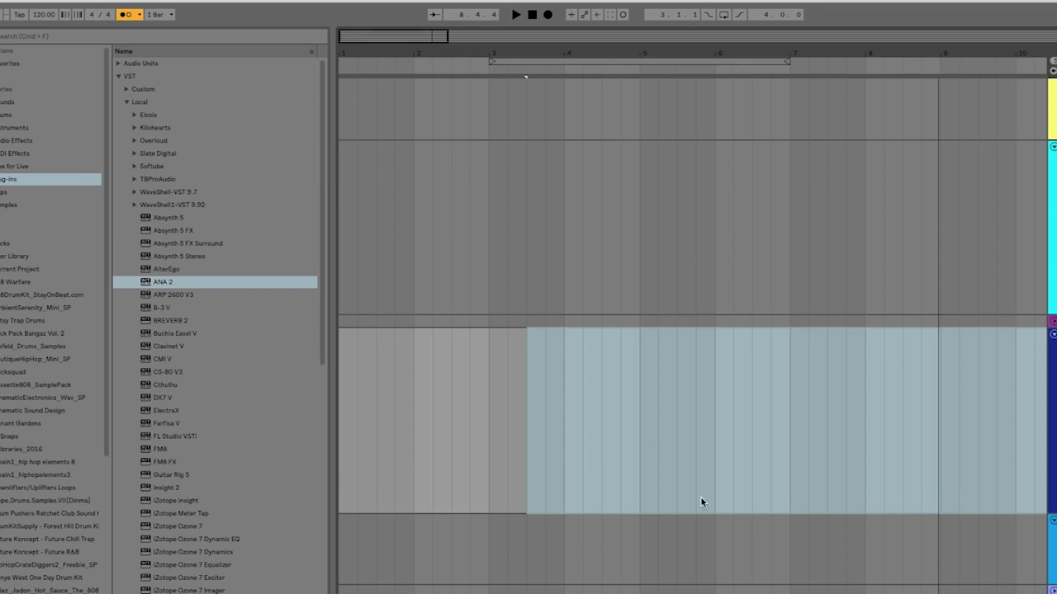
Bring Taka Boom-Cloud Dancer.mp3 from the Downloads folder into the dark blue audio track near the start and open its sample view
{"action": "key", "text": "super+Tab"}
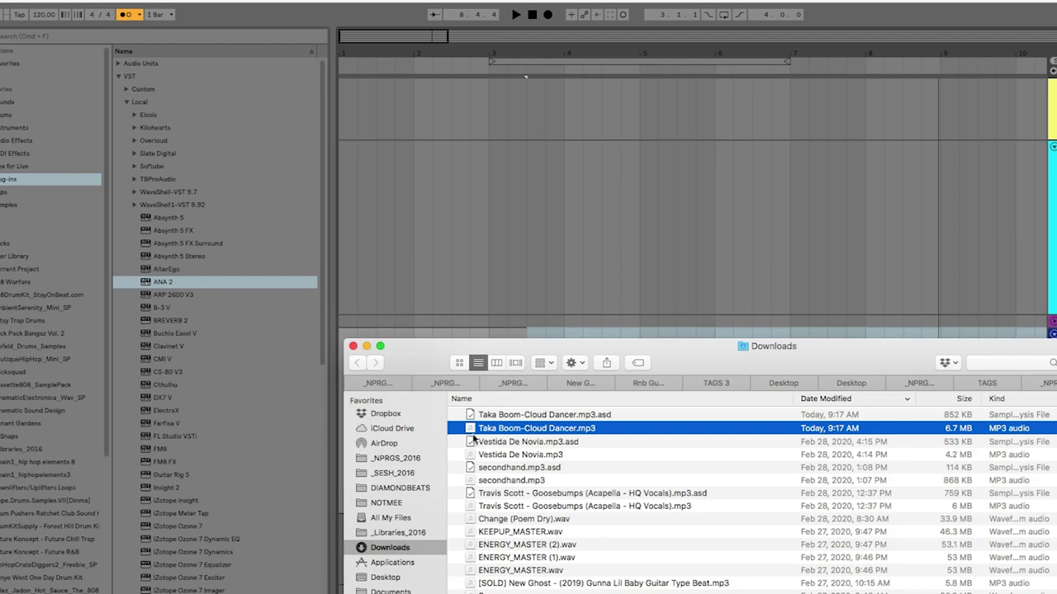
{"action": "key", "text": "super+Tab"}
{"action": "left_click_drag", "start_coordinate": [483, 433], "coordinate": [382, 433]}
{"action": "left_click", "coordinate": [382, 342]}
{"action": "left_click", "coordinate": [353, 345]}
{"action": "double_click", "coordinate": [399, 349]}
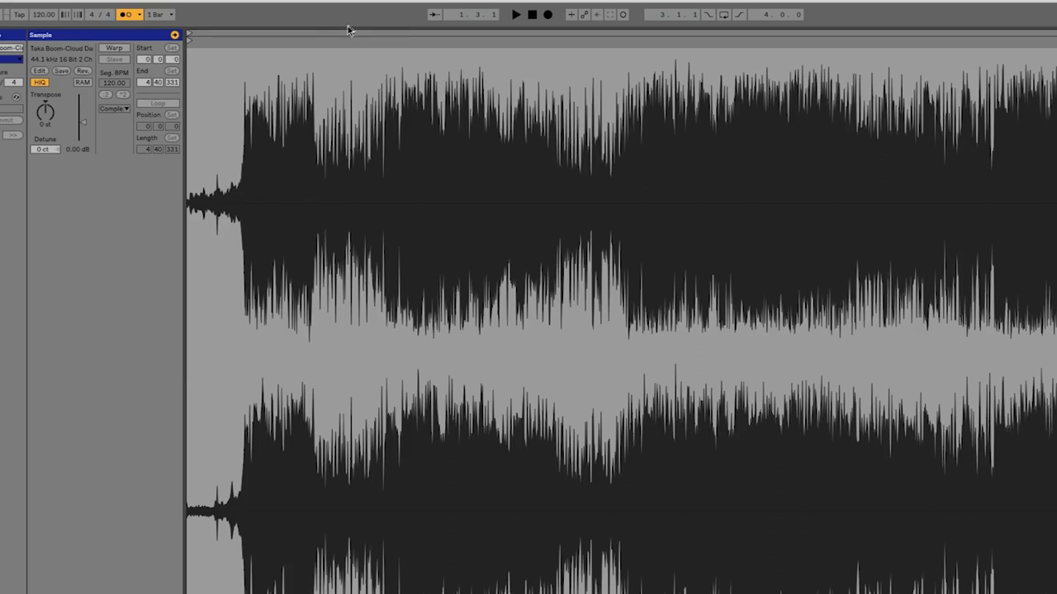
Return to the track browser and arrangement, and listen to the imported clip from its start with the metronome off
{"action": "key", "text": "shift+Tab"}
{"action": "left_click_drag", "start_coordinate": [377, 53], "coordinate": [378, 149]}
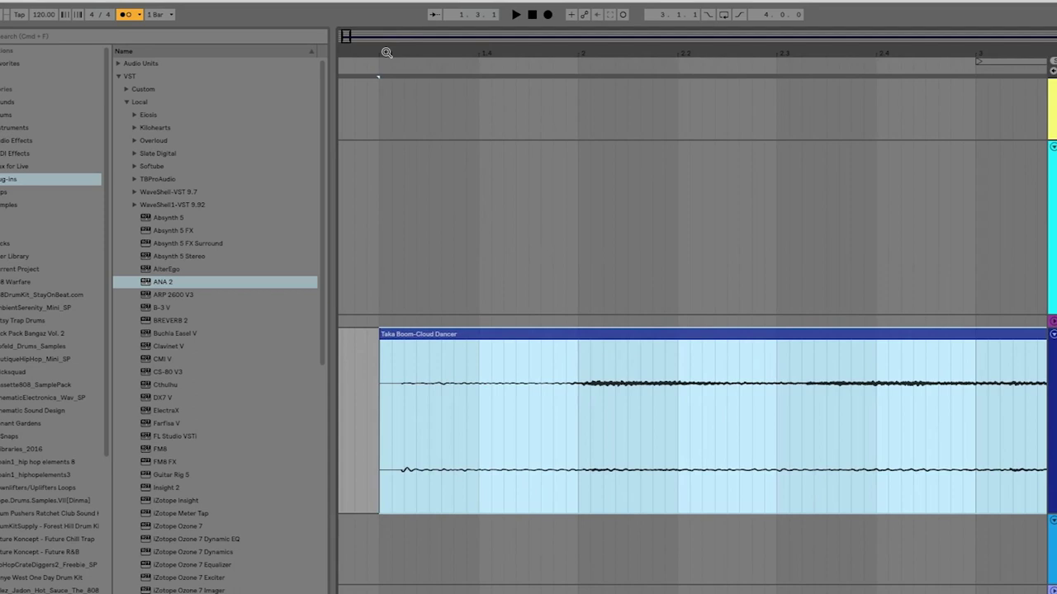
{"action": "left_click_drag", "start_coordinate": [385, 52], "coordinate": [384, 70]}
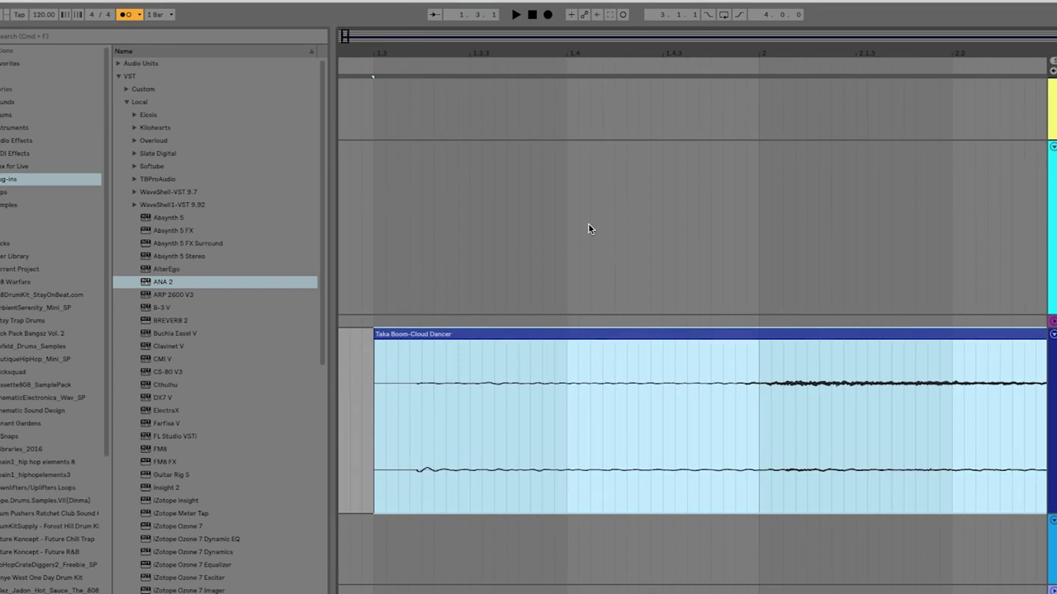
{"action": "key", "text": "space"}
{"action": "left_click", "coordinate": [125, 15]}
{"action": "left_click_drag", "start_coordinate": [409, 52], "coordinate": [409, 3]}
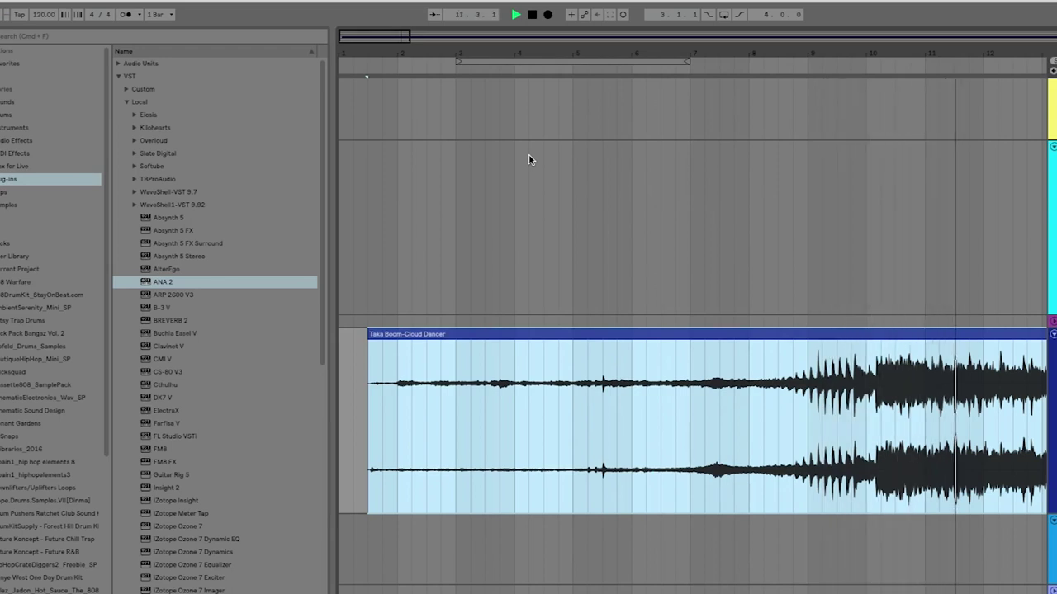
{"action": "left_click_drag", "start_coordinate": [586, 51], "coordinate": [585, 31]}
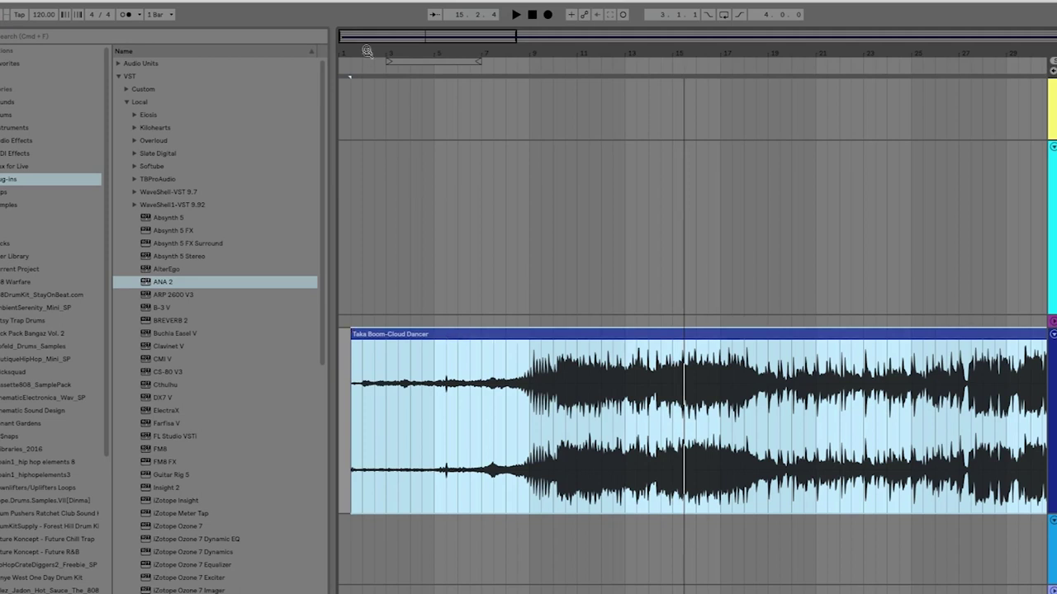
Trim the leading silence off the Taka Boom-Cloud Dancer clip up to the first sound and play it
{"action": "left_click_drag", "start_coordinate": [367, 51], "coordinate": [395, 142]}
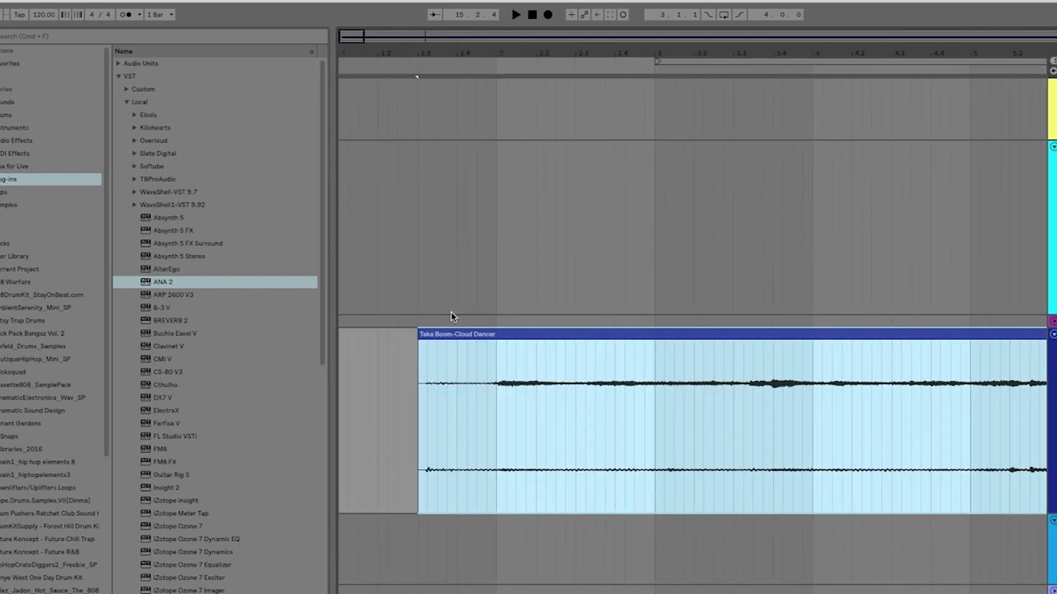
{"action": "left_click_drag", "start_coordinate": [399, 46], "coordinate": [399, 136]}
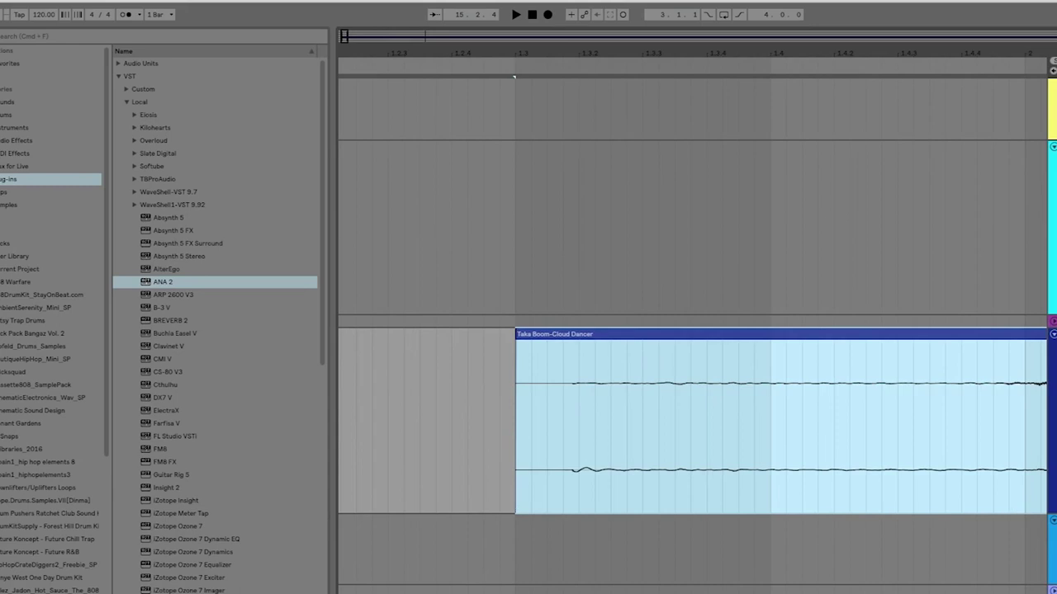
{"action": "left_click_drag", "start_coordinate": [1053, 513], "coordinate": [1053, 593]}
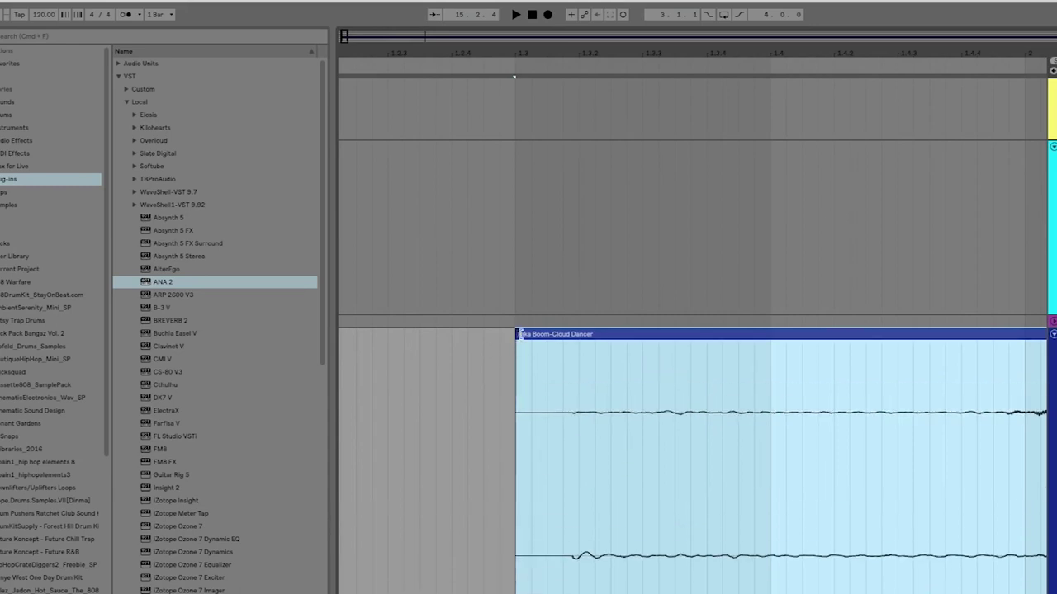
{"action": "left_click_drag", "start_coordinate": [518, 335], "coordinate": [572, 348]}
{"action": "key", "text": "space"}
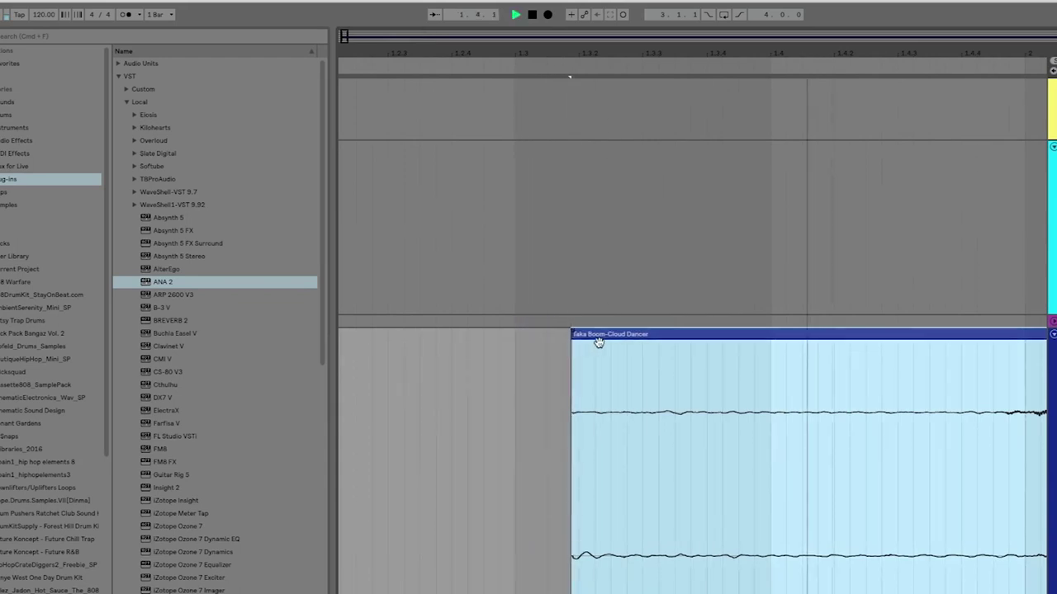
Trim the clip's start further to the song's first note, checking the cut by playback
{"action": "left_click_drag", "start_coordinate": [654, 53], "coordinate": [592, 48]}
{"action": "left_click_drag", "start_coordinate": [524, 337], "coordinate": [942, 340]}
{"action": "key", "text": "space"}
{"action": "key", "text": "space"}
{"action": "key", "text": "space"}
Move the trimmed clip so it starts at position 1.1.1
{"action": "left_click_drag", "start_coordinate": [914, 43], "coordinate": [385, 52]}
{"action": "key", "text": "space"}
{"action": "left_click_drag", "start_coordinate": [433, 336], "coordinate": [359, 348]}
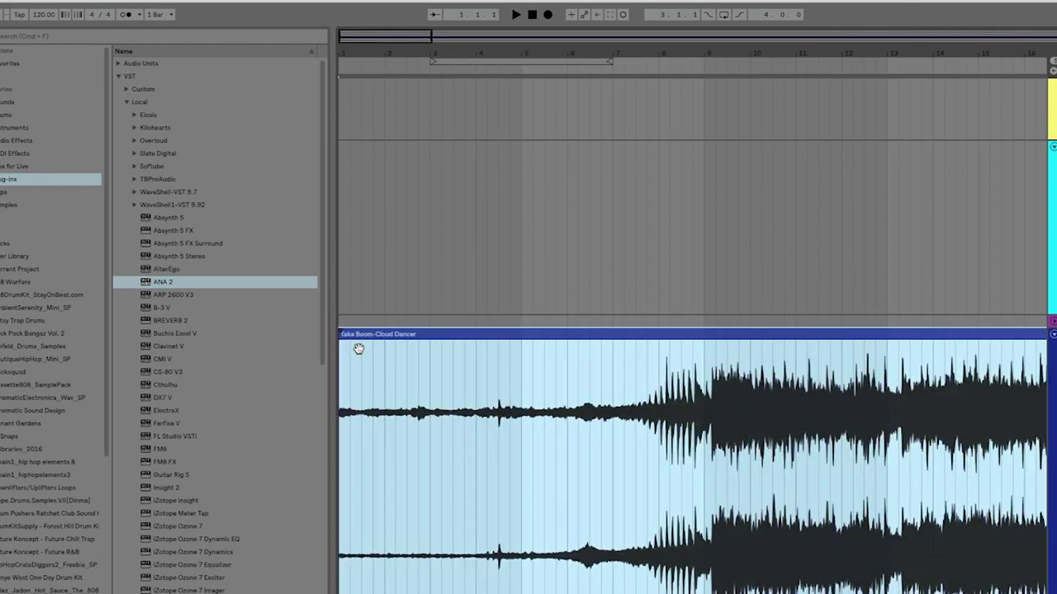
Play the song from bar 1 and place the insert marker on the beat just after bar 5 begins
{"action": "left_click", "coordinate": [534, 16]}
{"action": "key", "text": "space"}
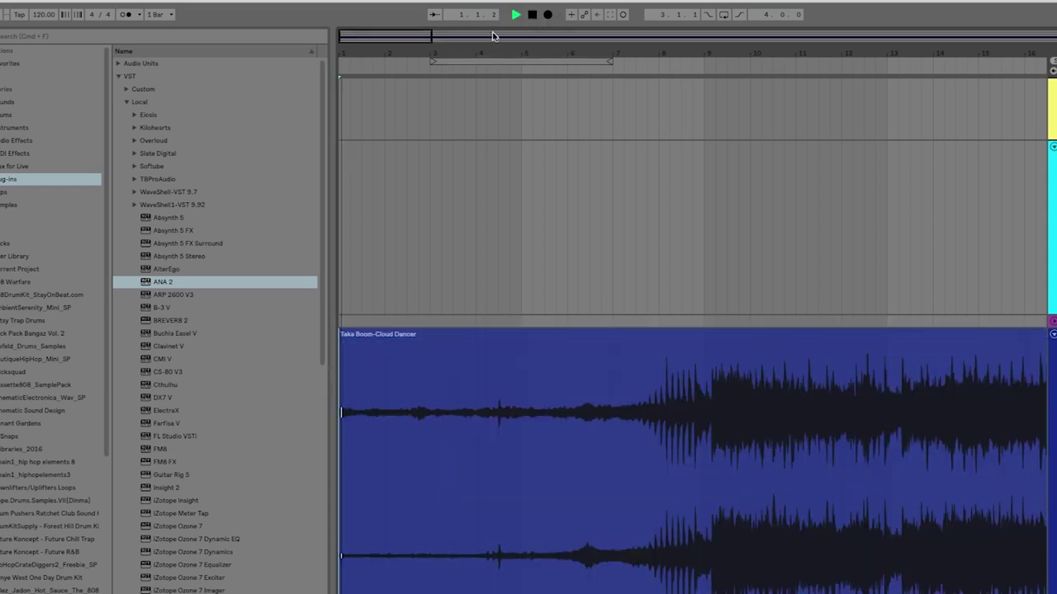
{"action": "left_click_drag", "start_coordinate": [376, 44], "coordinate": [512, 330]}
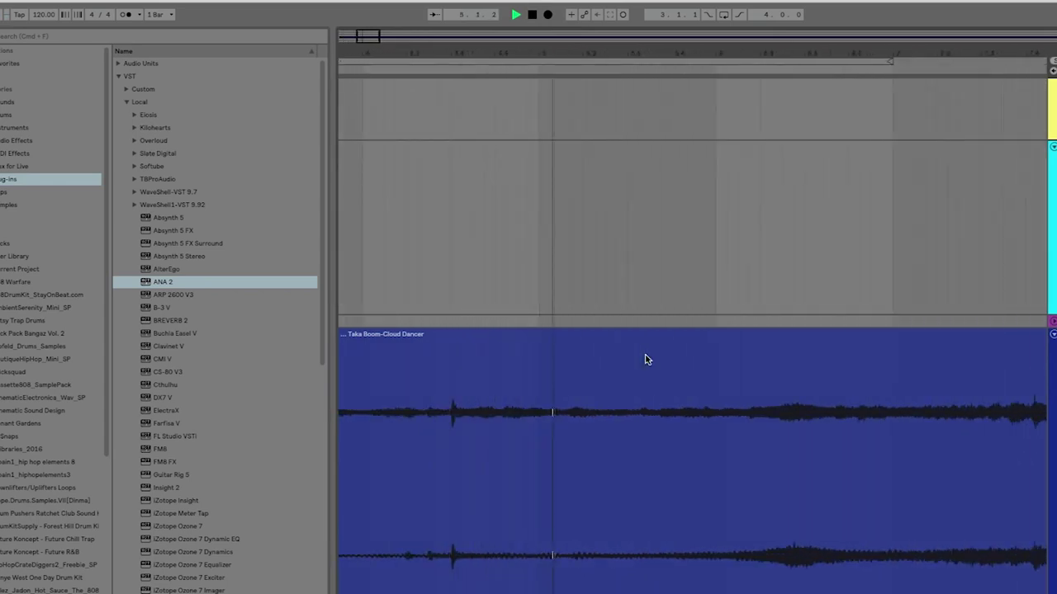
{"action": "key", "text": "space"}
{"action": "left_click", "coordinate": [562, 500]}
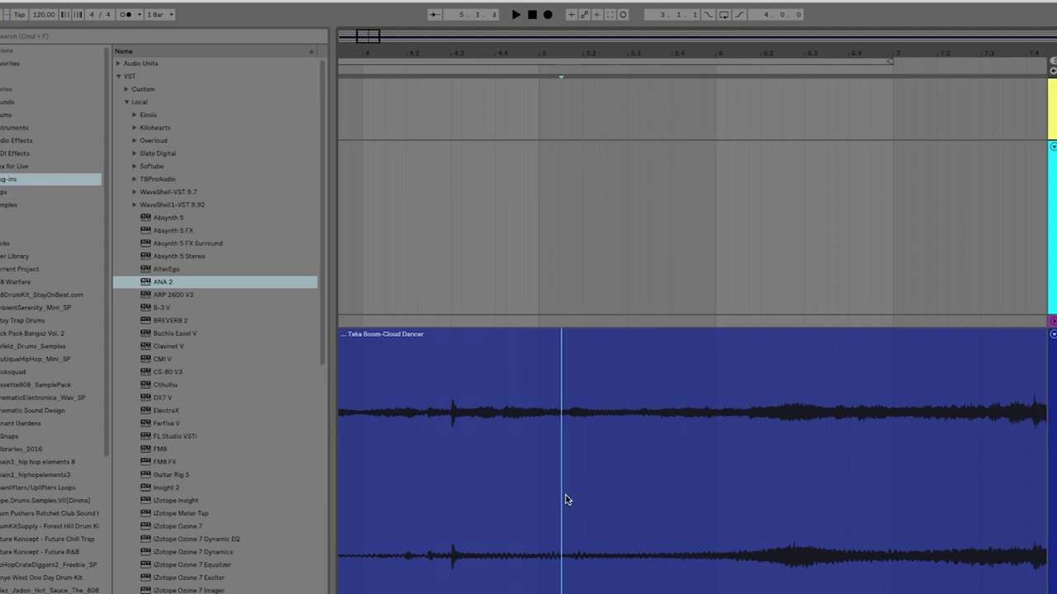
{"action": "left_click", "coordinate": [571, 557]}
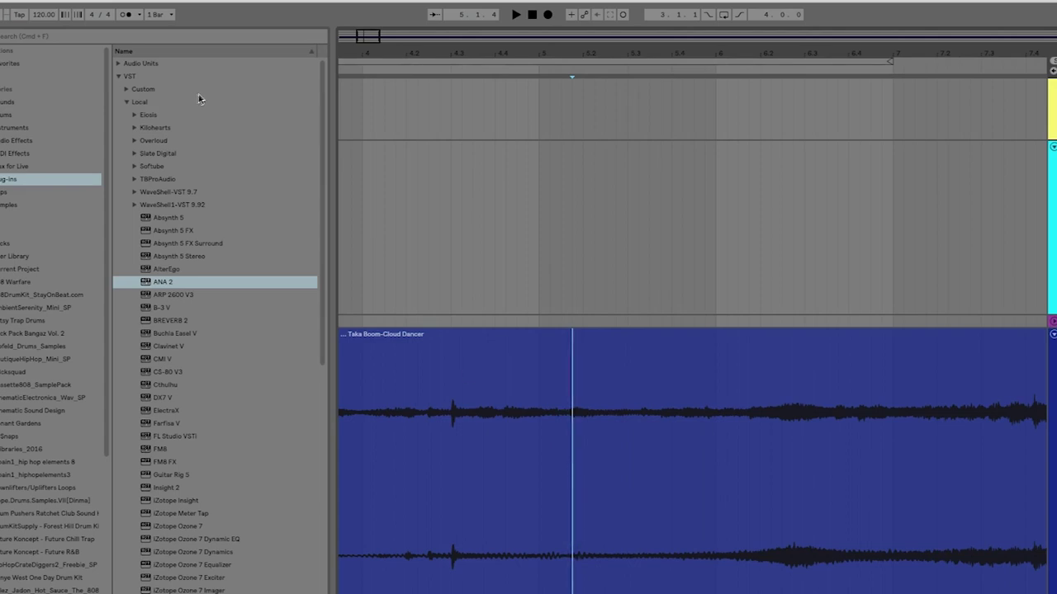
Set the project tempo to 57 BPM
{"action": "left_click", "coordinate": [38, 15]}
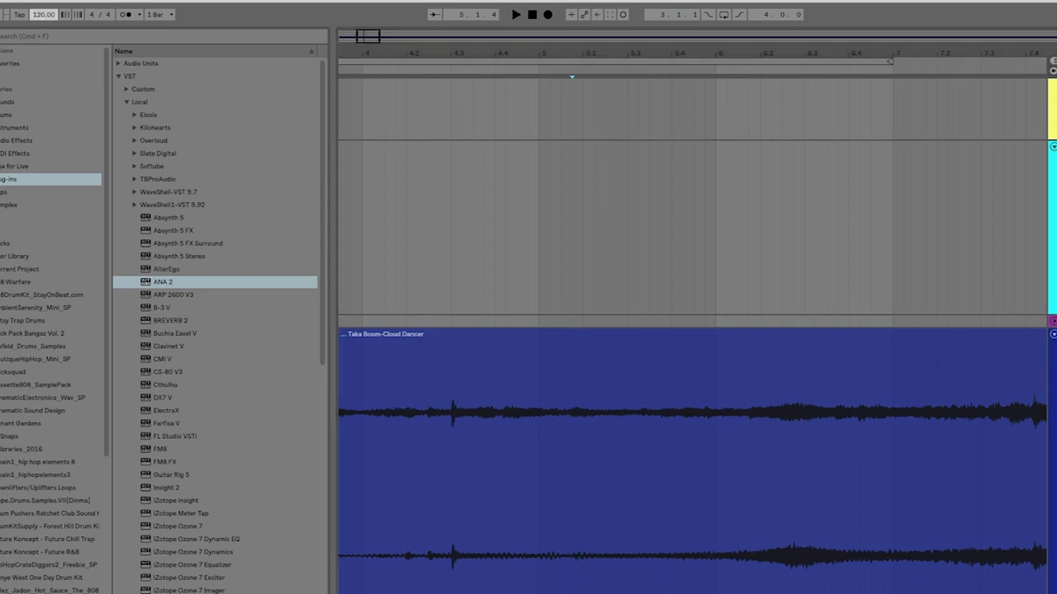
{"action": "left_click_drag", "start_coordinate": [379, 41], "coordinate": [423, 171]}
{"action": "scroll", "coordinate": [427, 170], "scroll_direction": "left", "scroll_amount": 5}
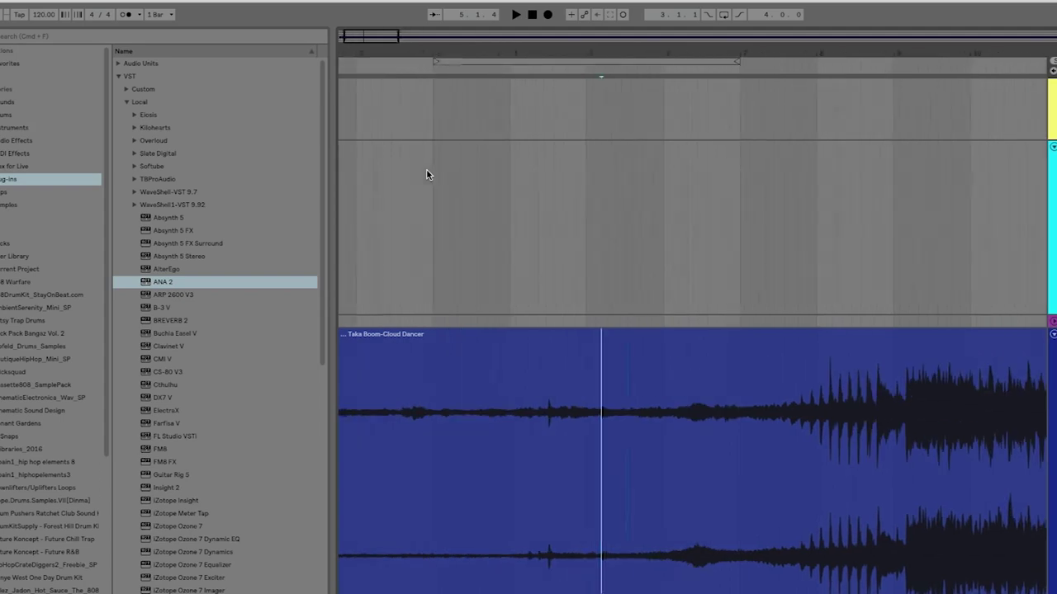
{"action": "type", "text": "92"}
{"action": "key", "text": "Return"}
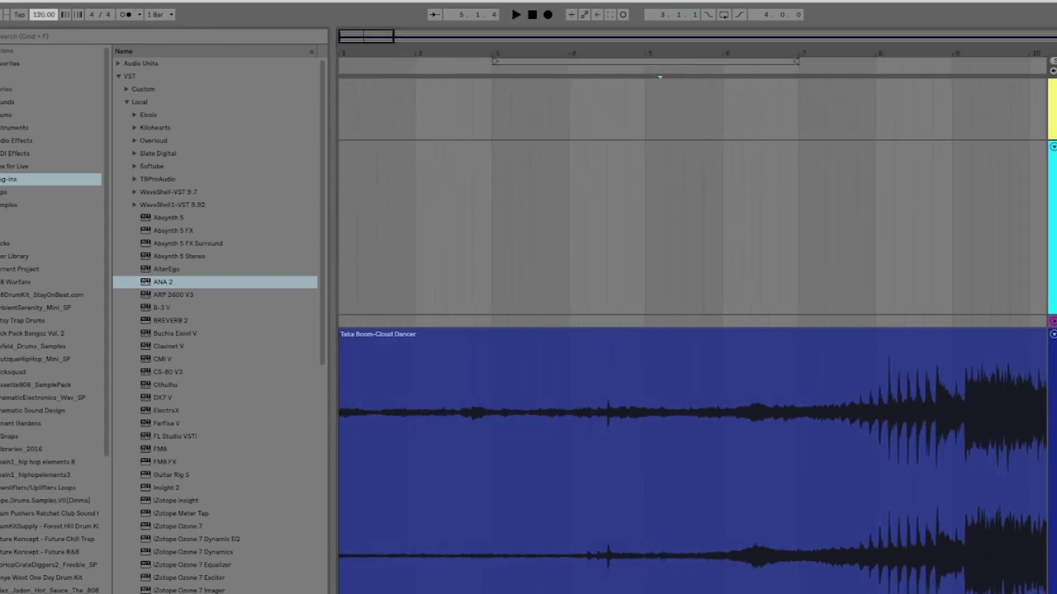
{"action": "left_click_drag", "start_coordinate": [44, 14], "coordinate": [43, 43]}
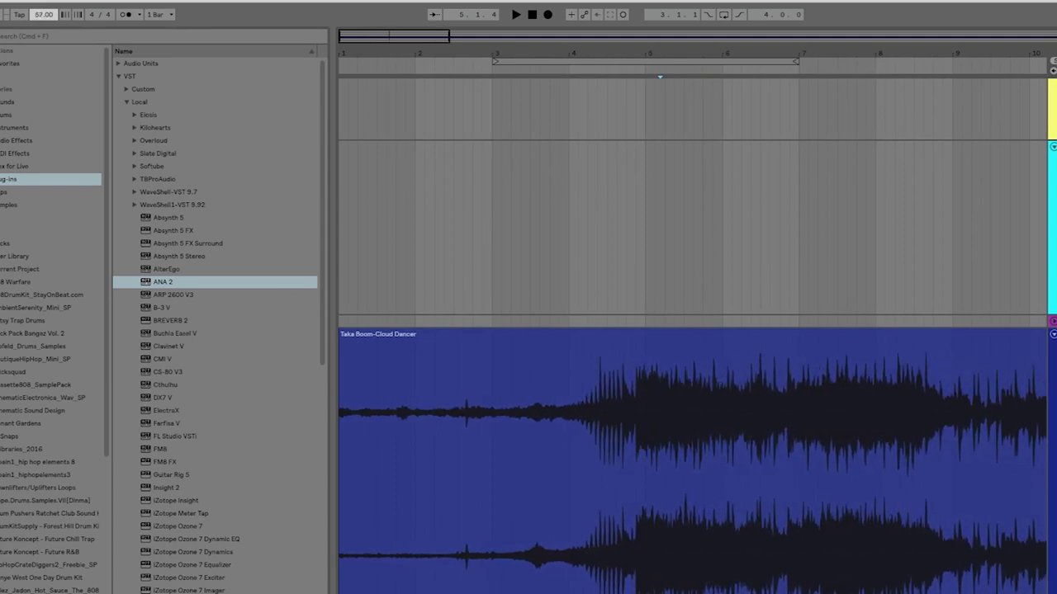
Listen to the clip from just before bar 3, then return the playback position to the start
{"action": "left_click", "coordinate": [485, 451]}
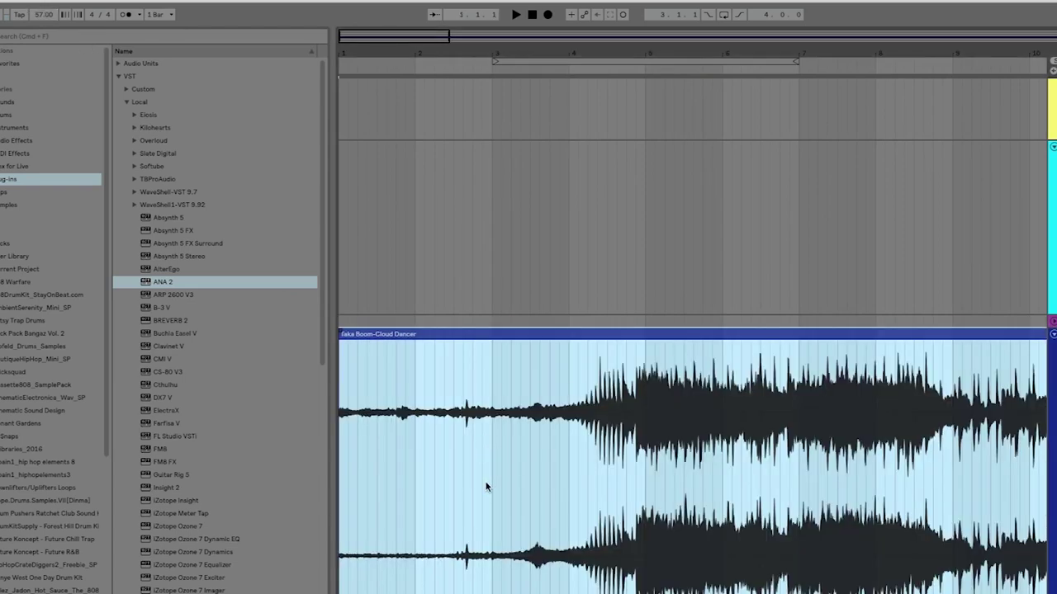
{"action": "left_click", "coordinate": [486, 488]}
{"action": "key", "text": "space"}
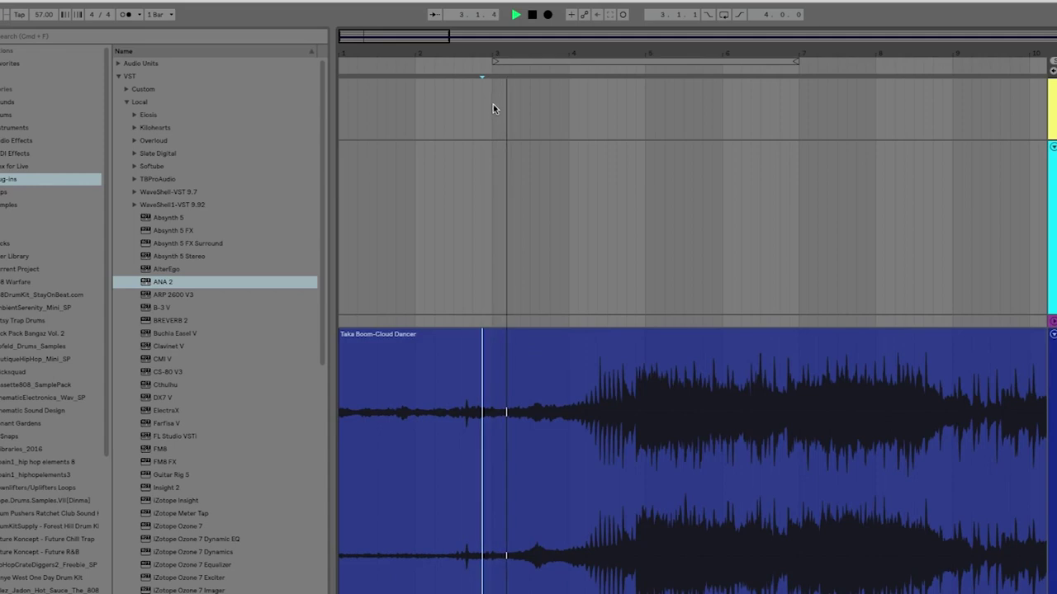
{"action": "left_click", "coordinate": [531, 15]}
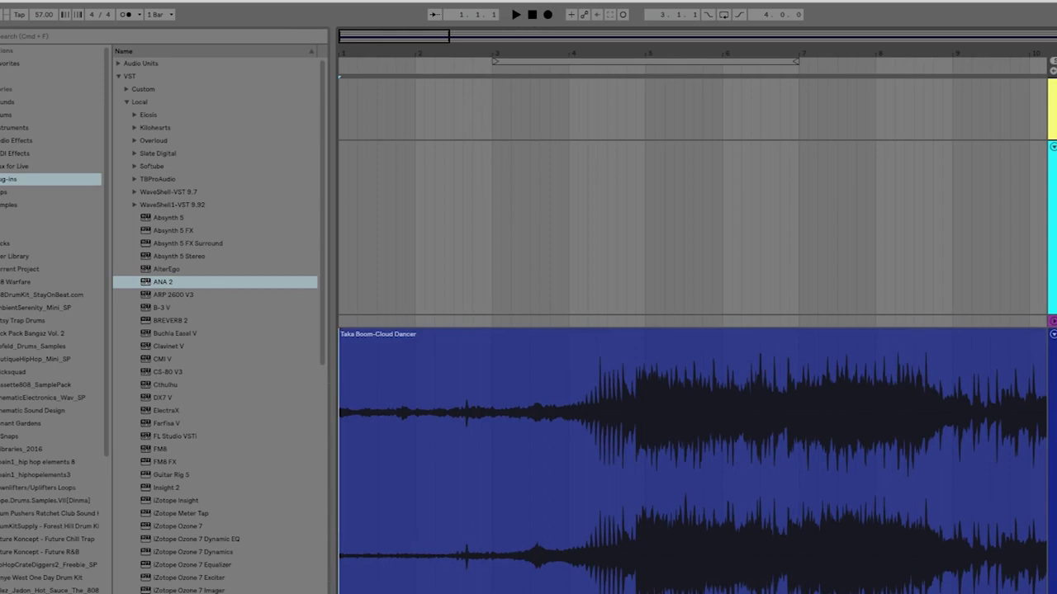
Turn on the metronome and play the song from bar 1 against the click
{"action": "left_click", "coordinate": [125, 14]}
{"action": "key", "text": "space"}
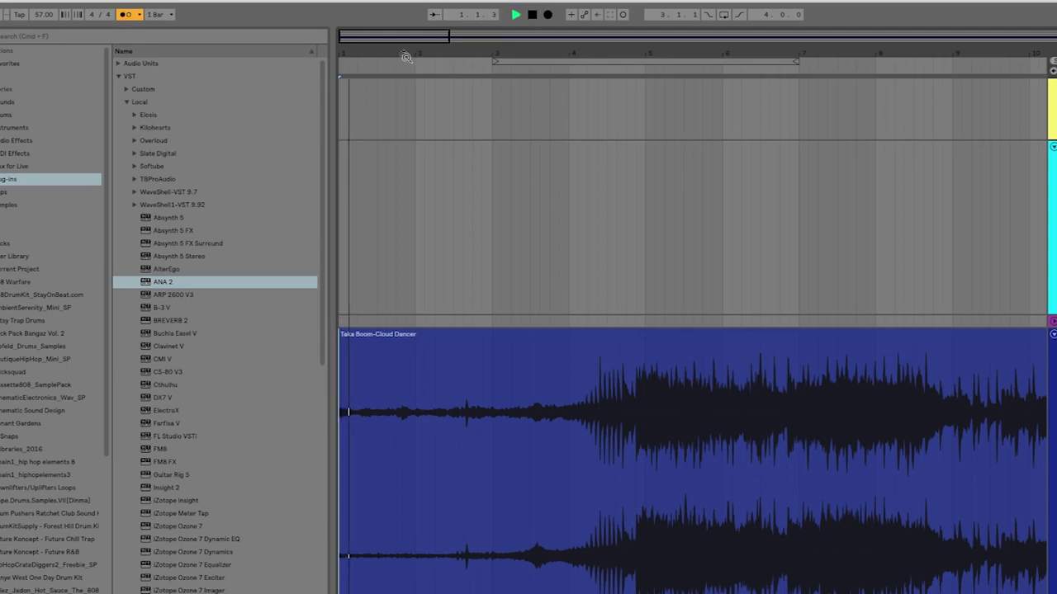
{"action": "left_click_drag", "start_coordinate": [404, 54], "coordinate": [408, 124]}
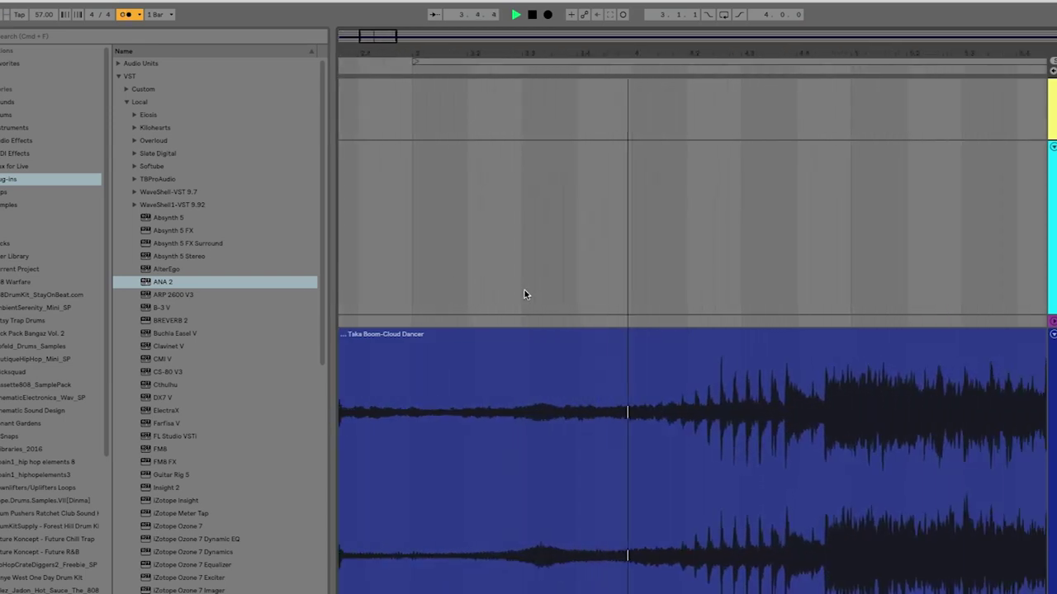
{"action": "left_click", "coordinate": [574, 363]}
{"action": "key", "text": "space"}
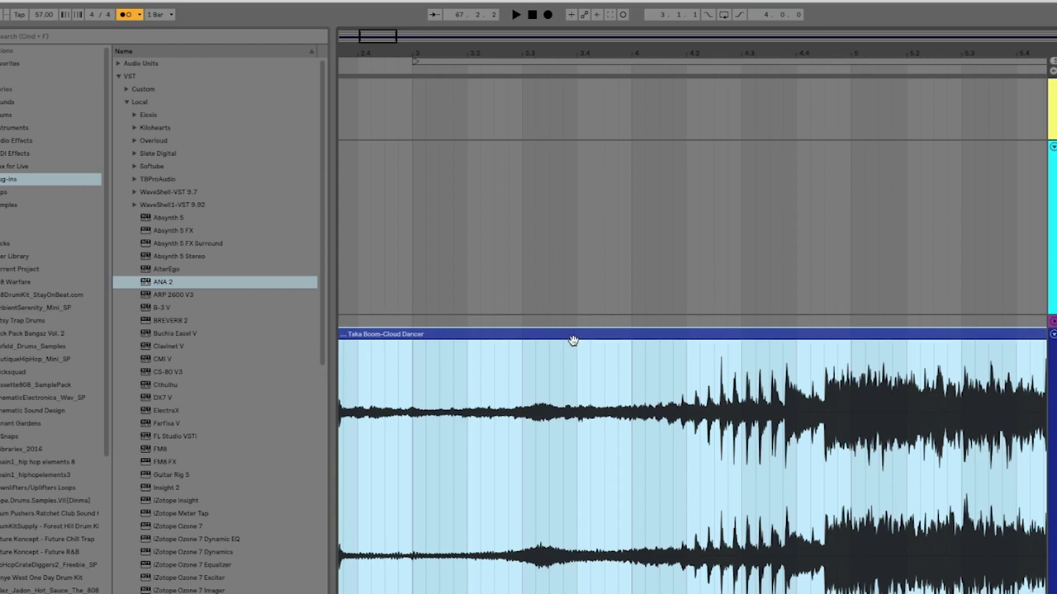
Open the clip's sample view, enable Warp and set the warp mode to Complex
{"action": "double_click", "coordinate": [575, 340]}
{"action": "left_click_drag", "start_coordinate": [295, 55], "coordinate": [376, 185]}
{"action": "scroll", "coordinate": [375, 187], "scroll_direction": "left", "scroll_amount": 3}
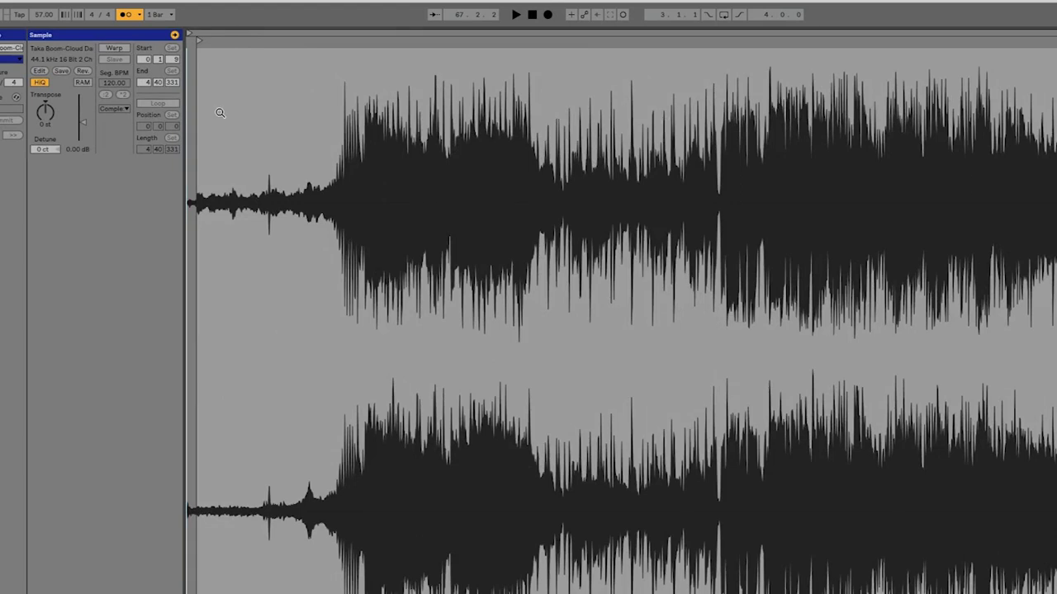
{"action": "left_click", "coordinate": [116, 48]}
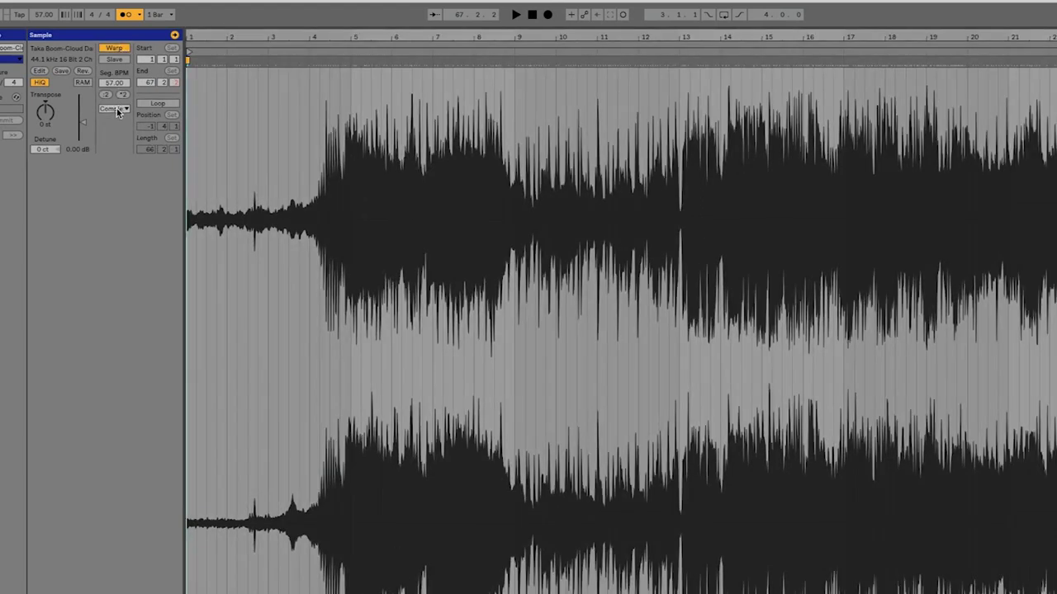
{"action": "left_click", "coordinate": [119, 107]}
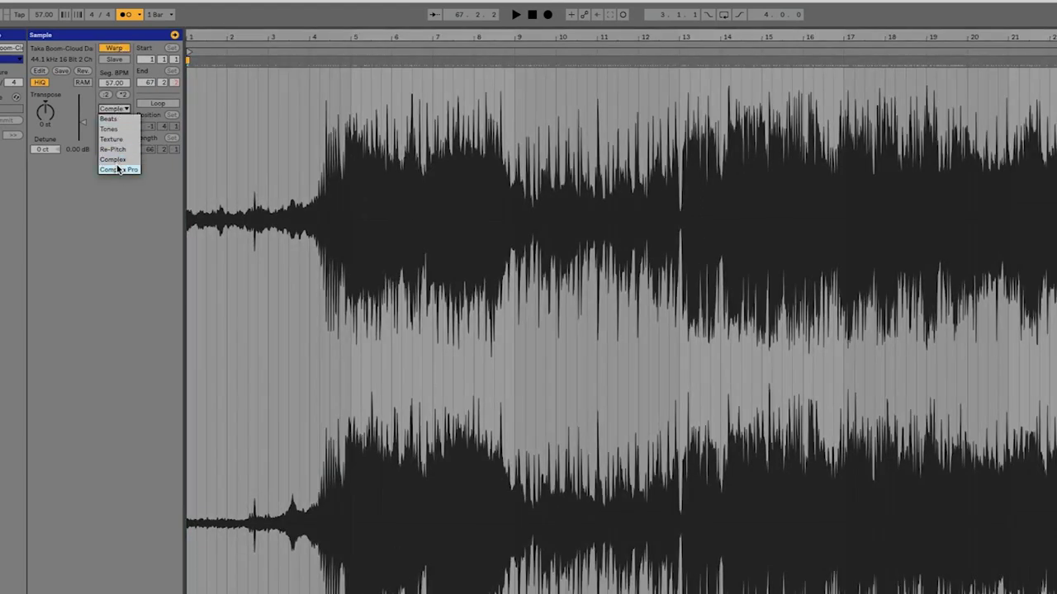
{"action": "left_click", "coordinate": [118, 170]}
{"action": "left_click", "coordinate": [119, 105]}
{"action": "left_click", "coordinate": [119, 159]}
Add a warp marker at the song's second beat and align it with 1.2 on the grid
{"action": "left_click_drag", "start_coordinate": [207, 31], "coordinate": [252, 123]}
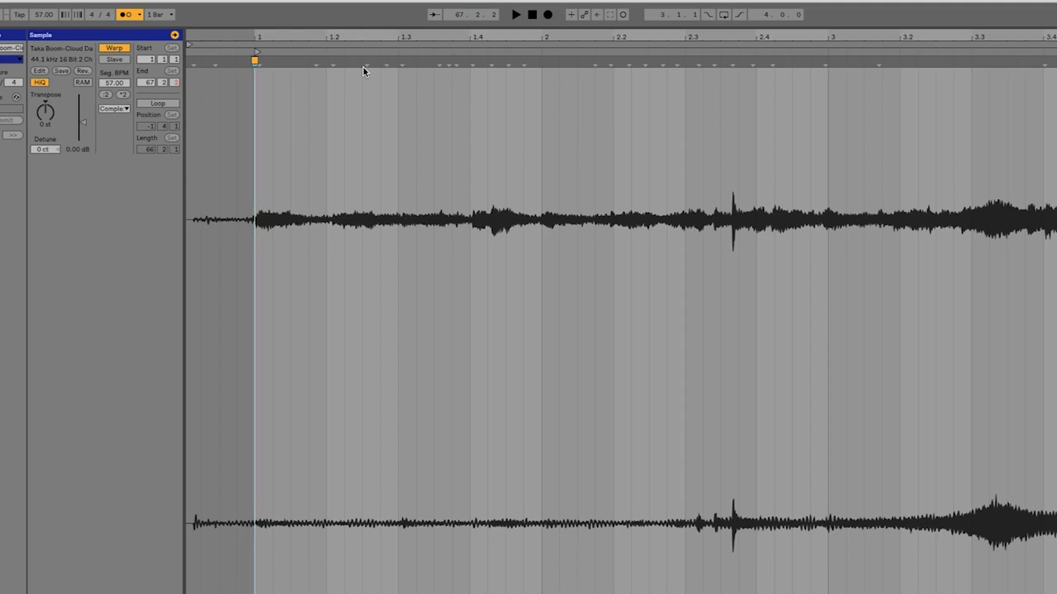
{"action": "key", "text": "space"}
{"action": "double_click", "coordinate": [333, 62]}
{"action": "key", "text": "space"}
{"action": "left_click_drag", "start_coordinate": [333, 60], "coordinate": [326, 61]}
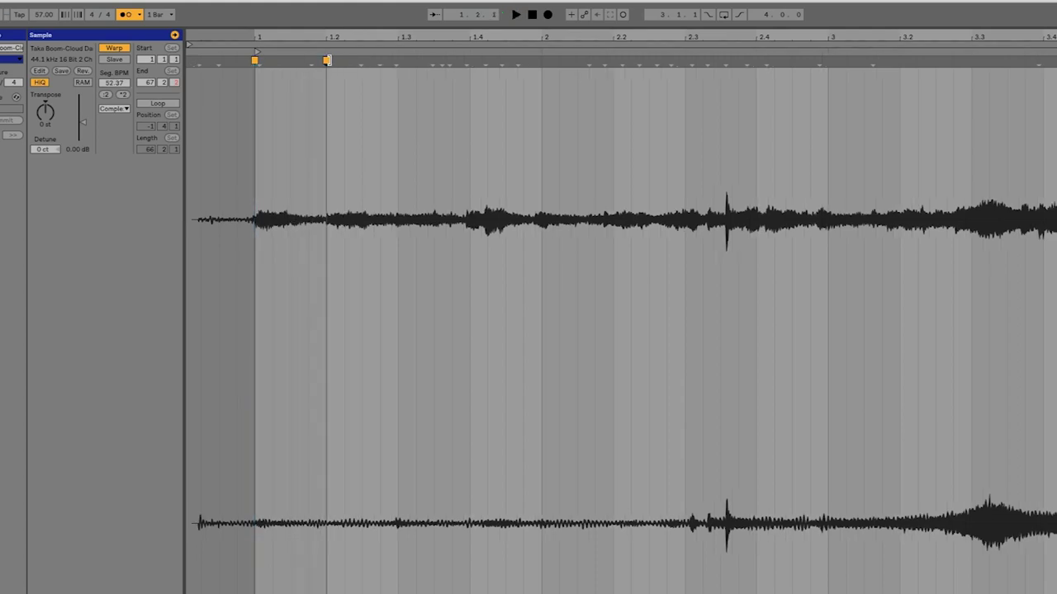
Play through the first bar, align the next downbeat to bar 2 with a warp marker, and add warp markers at 1.4 and 1.3
{"action": "key", "text": "space"}
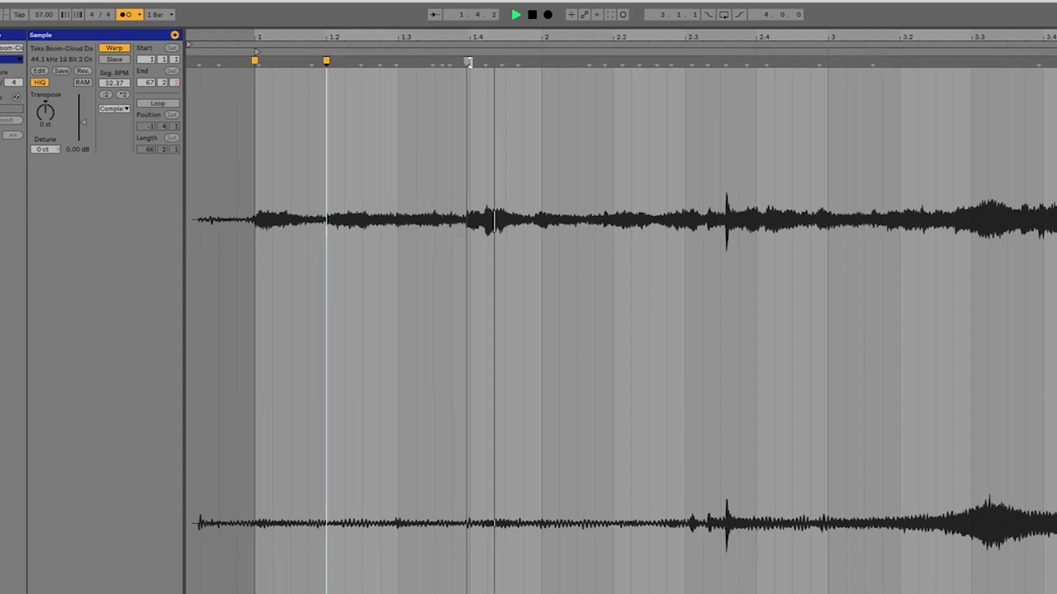
{"action": "key", "text": "space"}
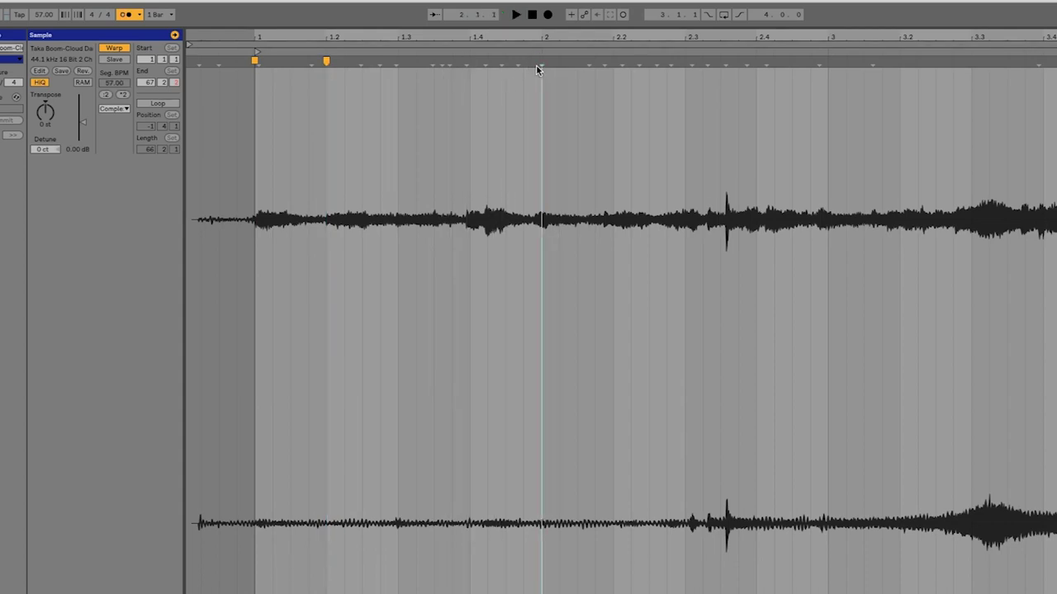
{"action": "left_click_drag", "start_coordinate": [538, 63], "coordinate": [540, 62]}
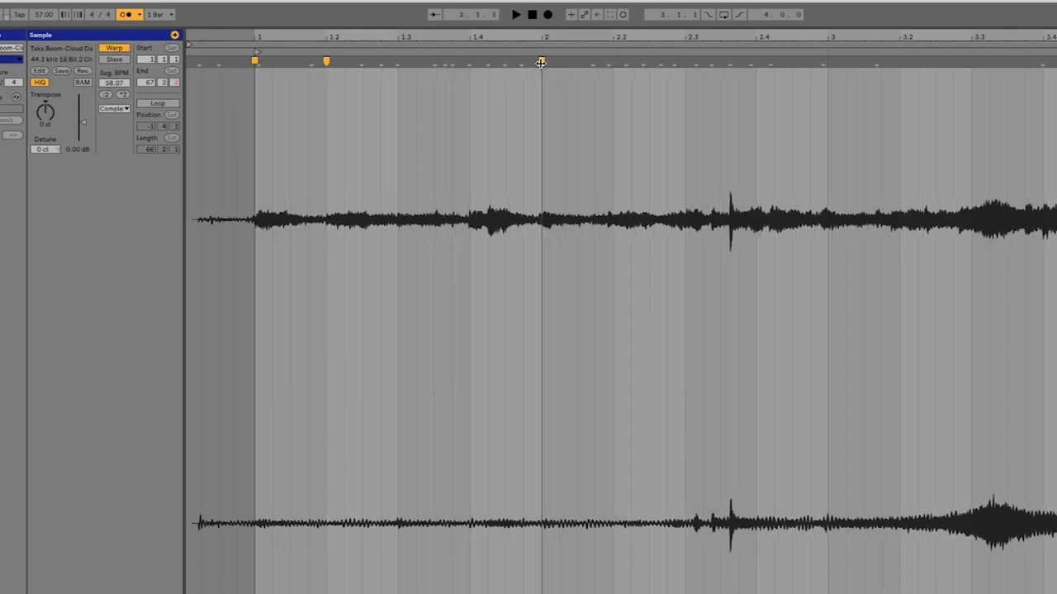
{"action": "double_click", "coordinate": [470, 63]}
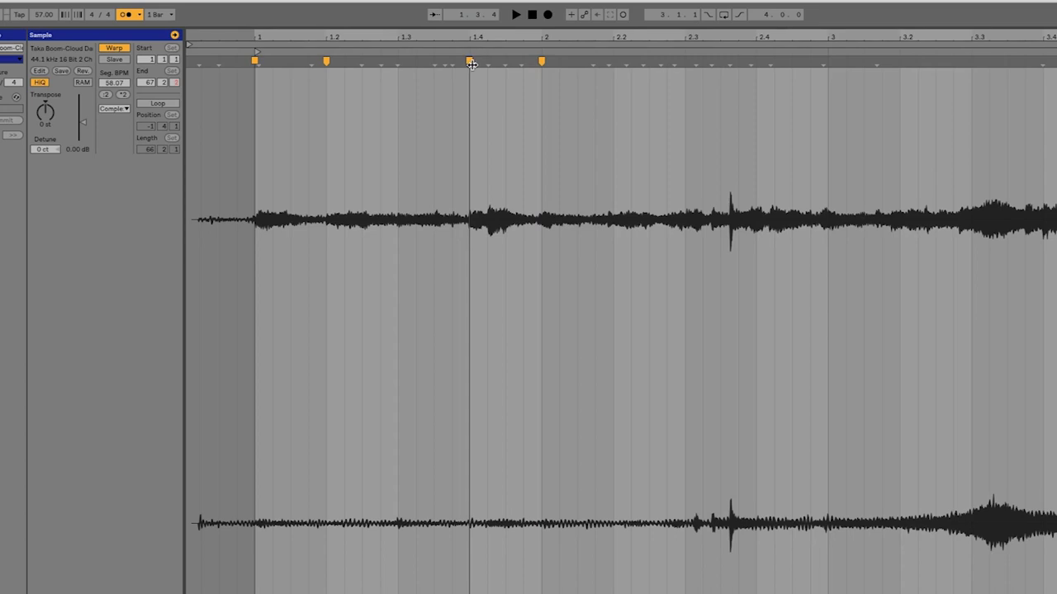
{"action": "double_click", "coordinate": [399, 63]}
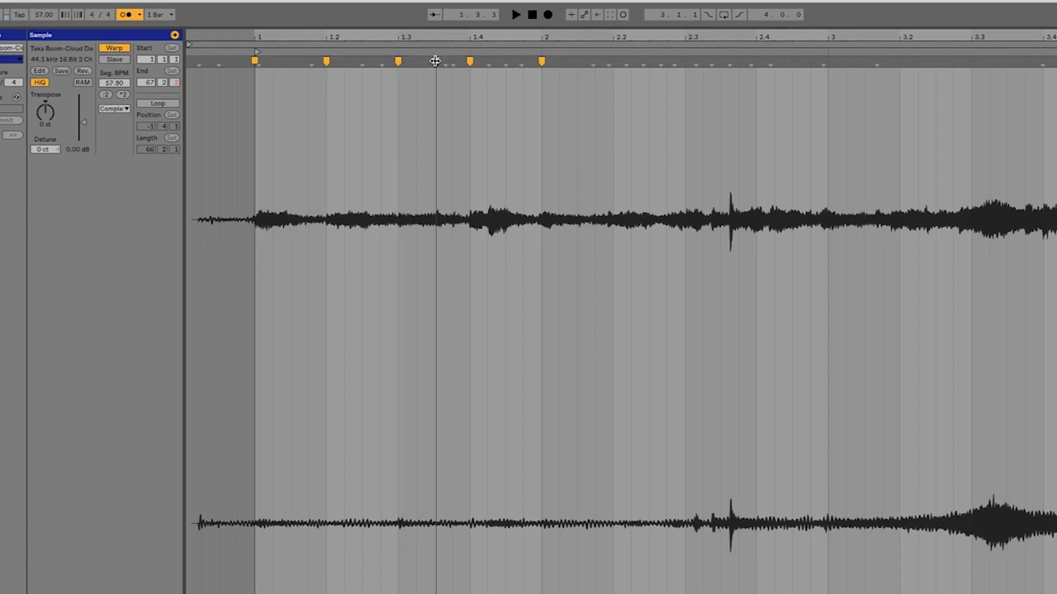
Add warp markers midway between 1.3 and 1.4 and midway between 1.2 and 1.3, and play on into bar 2
{"action": "double_click", "coordinate": [435, 62]}
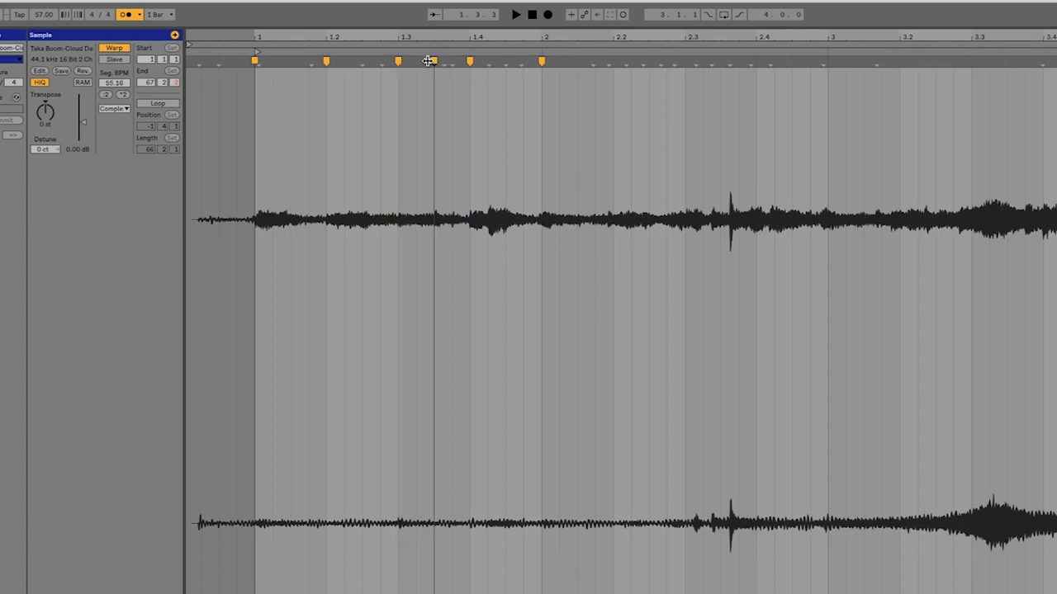
{"action": "double_click", "coordinate": [360, 61]}
{"action": "key", "text": "space"}
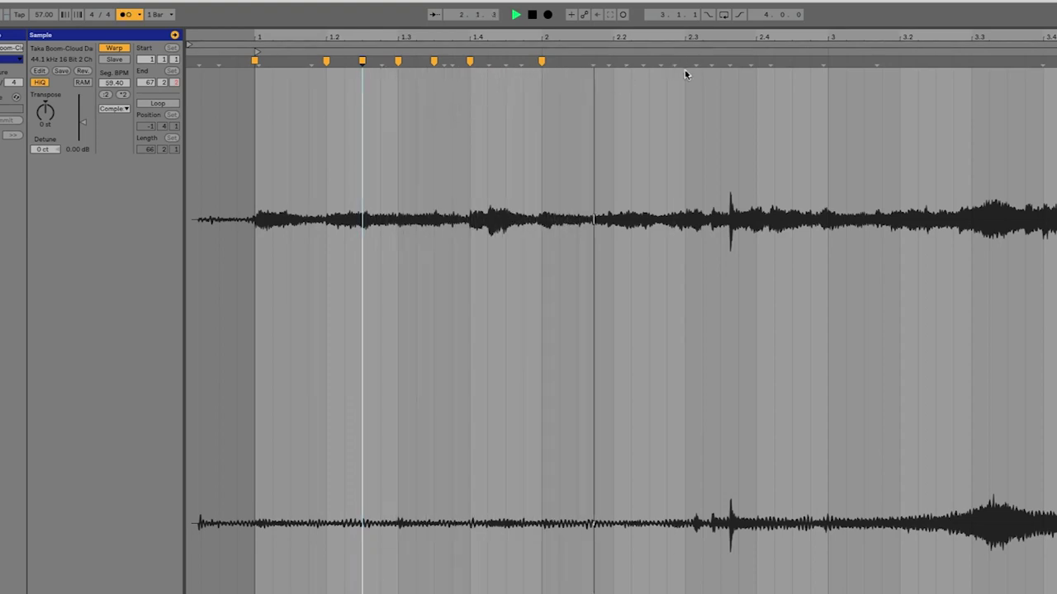
{"action": "key", "text": "space"}
Align the beat just before 2.2 with the 2.2 grid line using a warp marker
{"action": "left_click", "coordinate": [608, 62]}
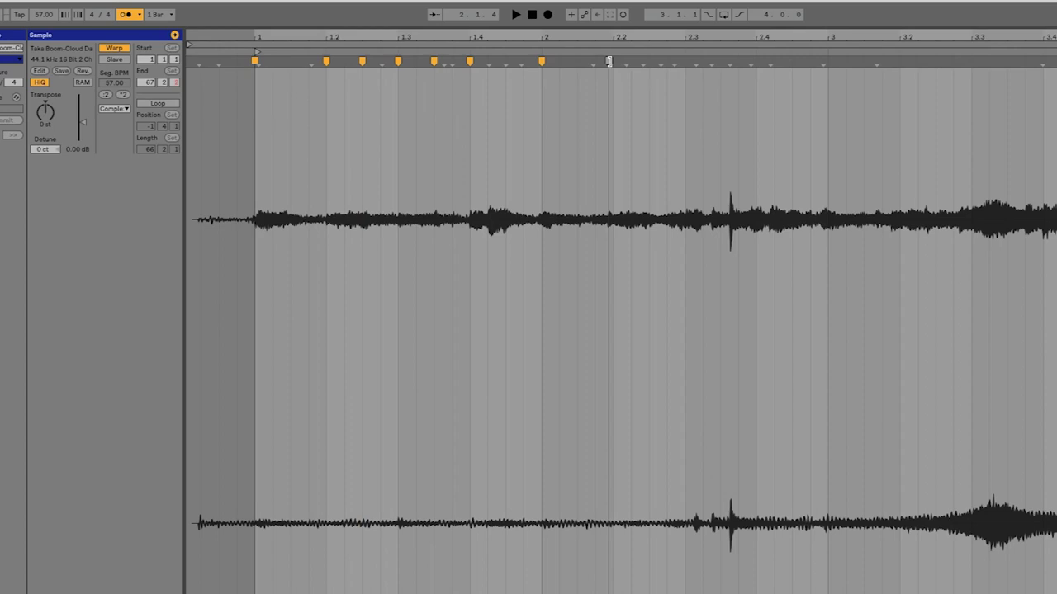
{"action": "left_click_drag", "start_coordinate": [609, 62], "coordinate": [613, 62]}
{"action": "key", "text": "ctrl+z"}
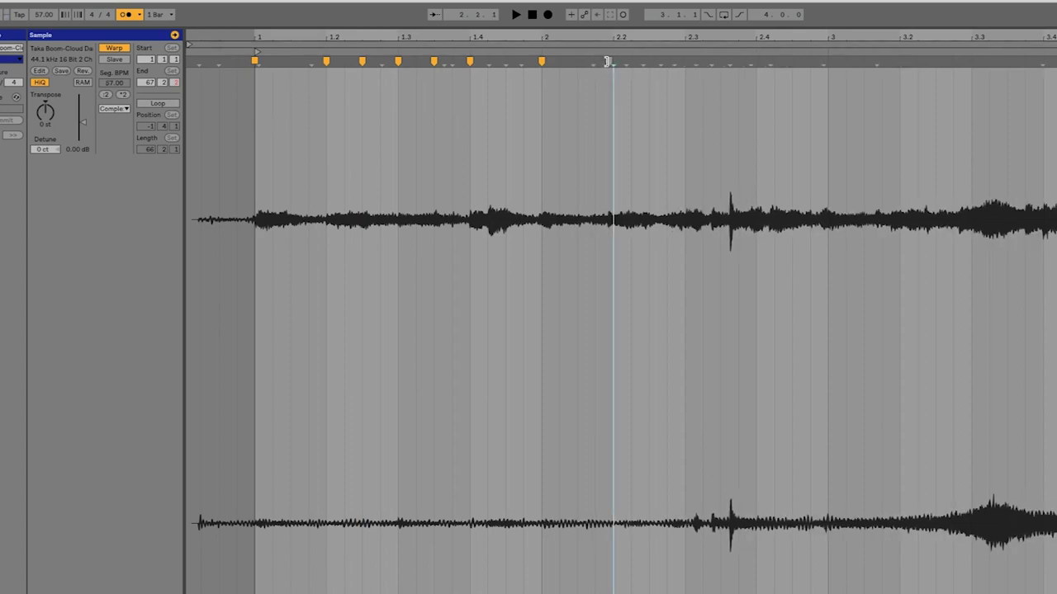
{"action": "key", "text": "ctrl+z"}
Play the warped section from the start and add a warp marker at the bar 3 downbeat
{"action": "key", "text": "space"}
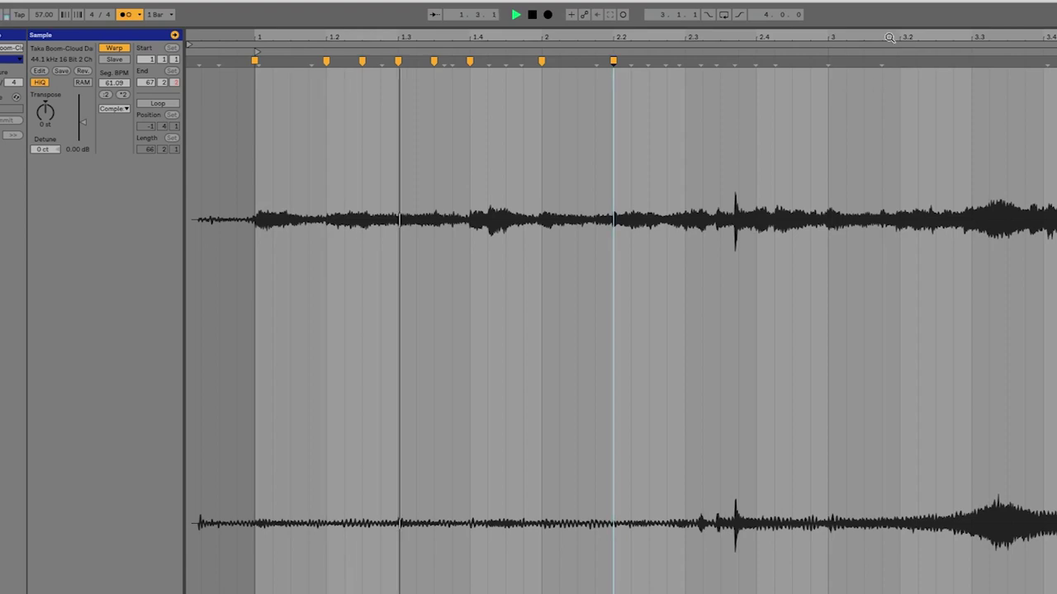
{"action": "left_click_drag", "start_coordinate": [892, 39], "coordinate": [792, 38]}
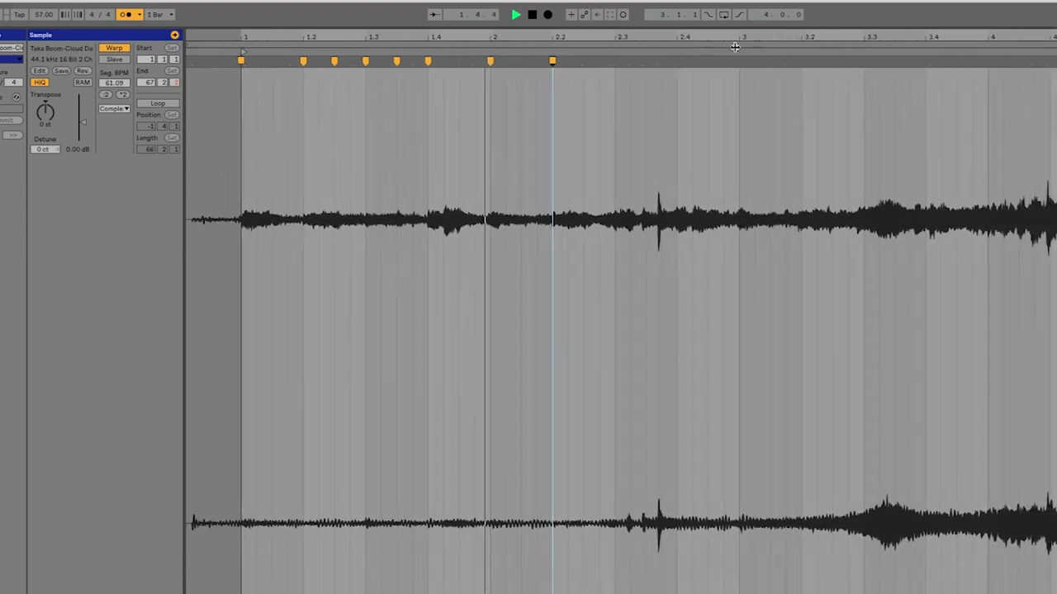
{"action": "left_click_drag", "start_coordinate": [681, 38], "coordinate": [682, 94]}
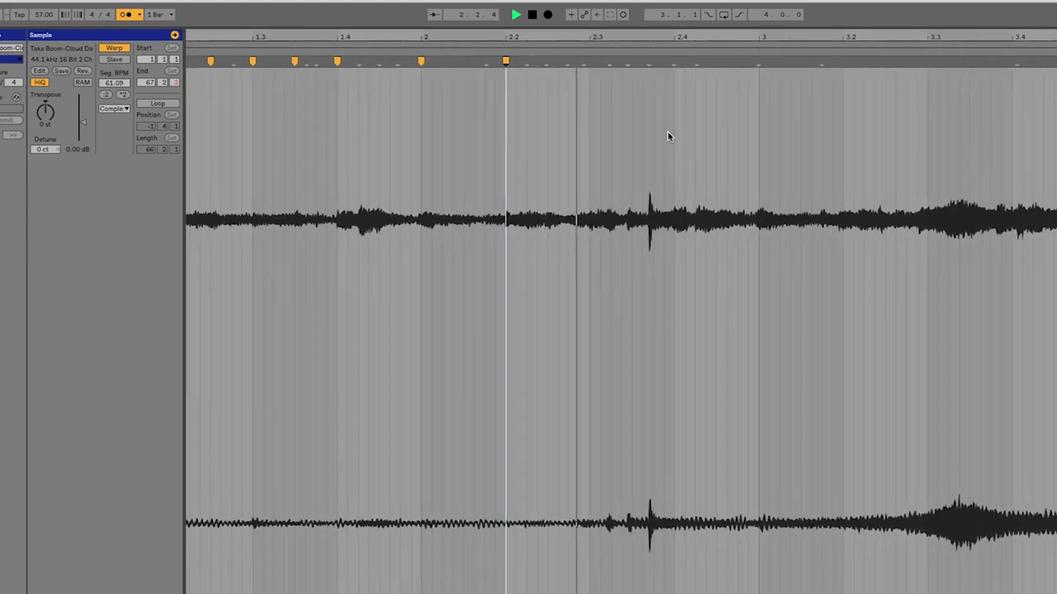
{"action": "double_click", "coordinate": [756, 61]}
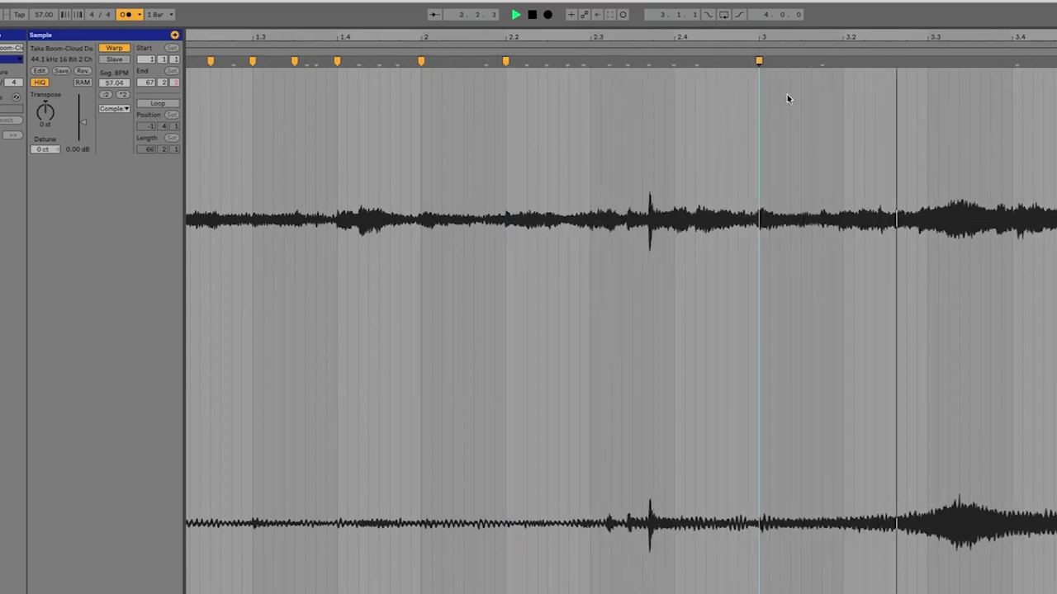
Add a warp marker on the beat just before 3.3 and align it with 3.3
{"action": "scroll", "coordinate": [813, 116], "scroll_direction": "right", "scroll_amount": 3}
{"action": "key", "text": "space"}
{"action": "double_click", "coordinate": [702, 62]}
{"action": "left_click_drag", "start_coordinate": [703, 62], "coordinate": [710, 60]}
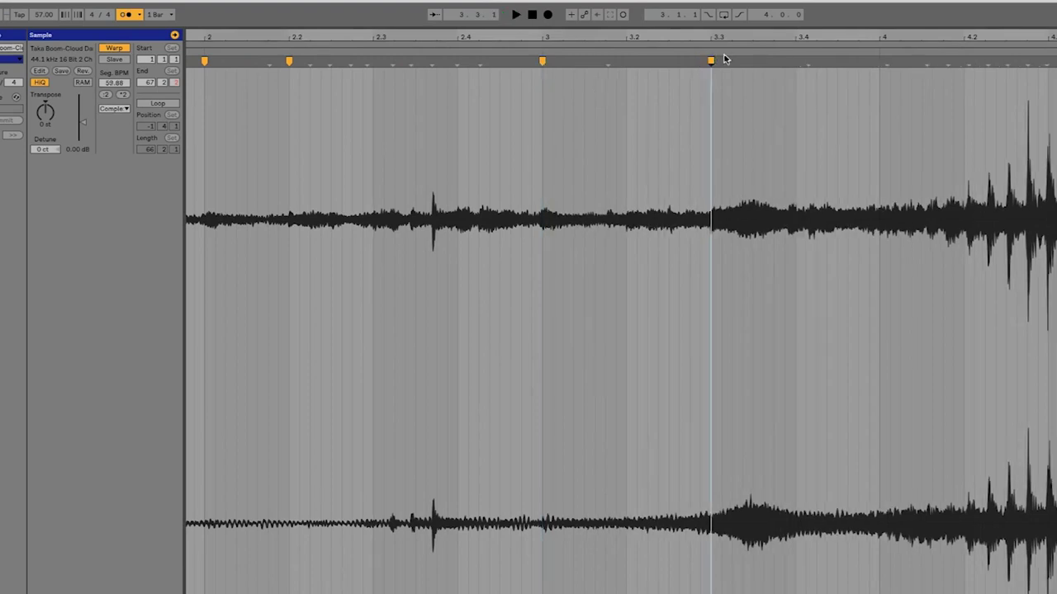
Replay the song from around bar 3 and move the loud downbeat before bar 5 onto the bar 5 line
{"action": "left_click", "coordinate": [529, 53]}
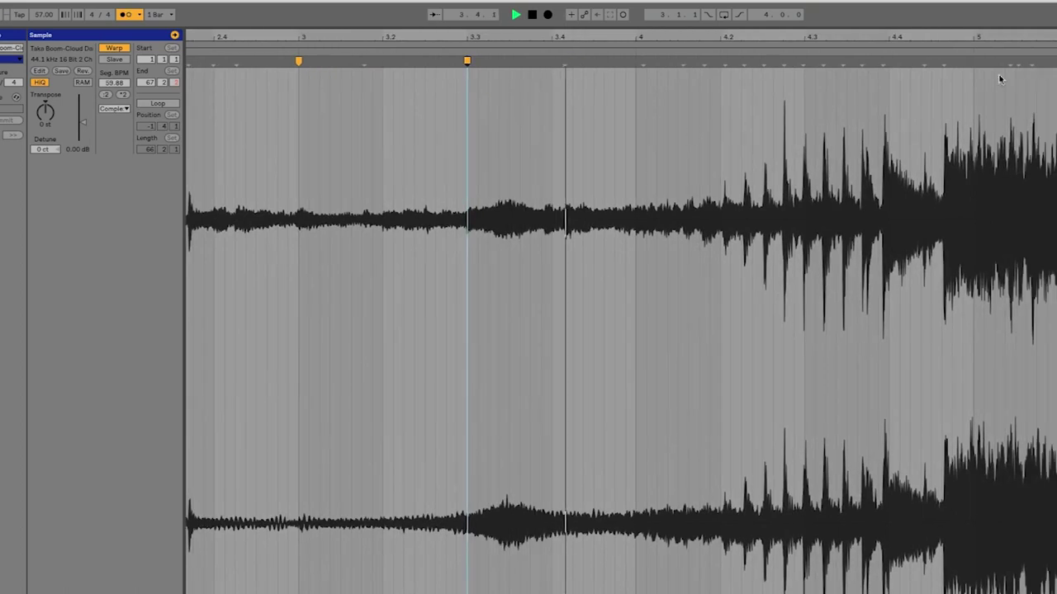
{"action": "key", "text": "space"}
{"action": "mouse_move", "coordinate": [944, 62]}
{"action": "left_mouse_down"}
{"action": "mouse_move", "coordinate": [972, 62]}
{"action": "mouse_move", "coordinate": [962, 62]}
{"action": "left_mouse_up"}
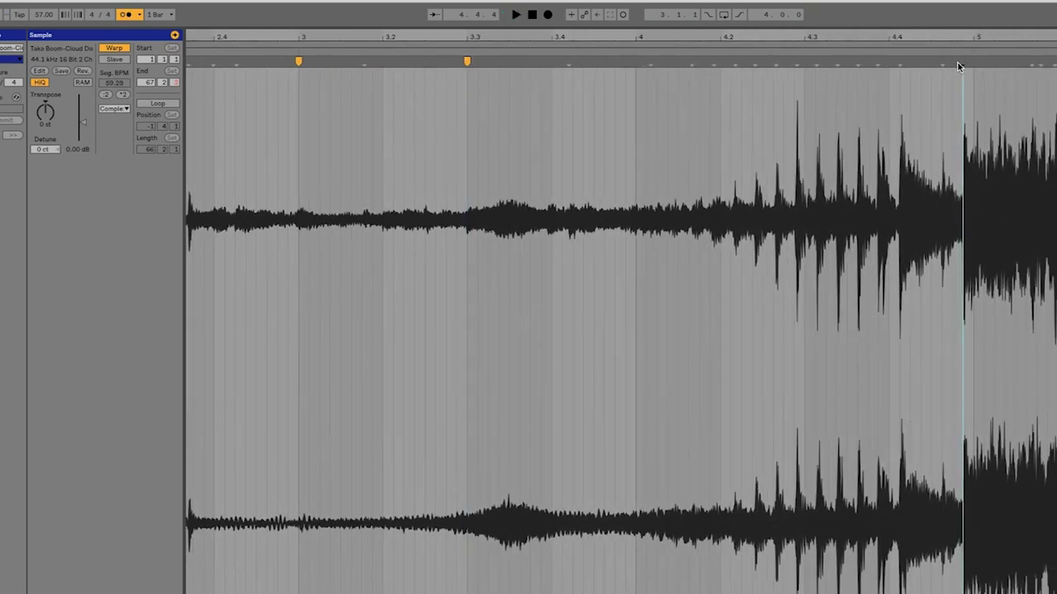
{"action": "left_click_drag", "start_coordinate": [962, 63], "coordinate": [973, 63]}
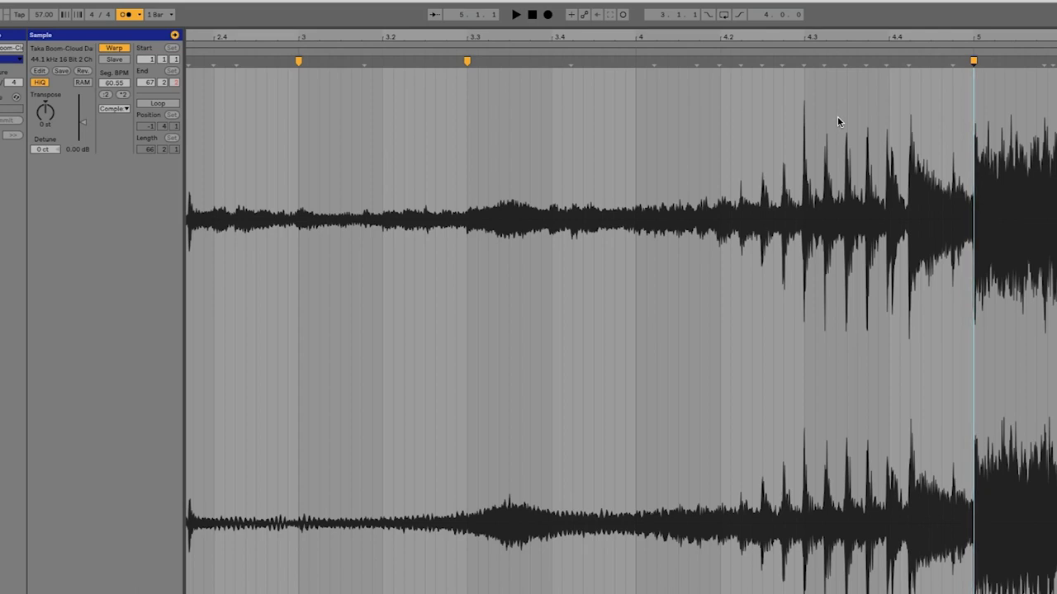
Replay from just before 3.3 and add a warp marker on the drum hit at 4.3
{"action": "key", "text": "space"}
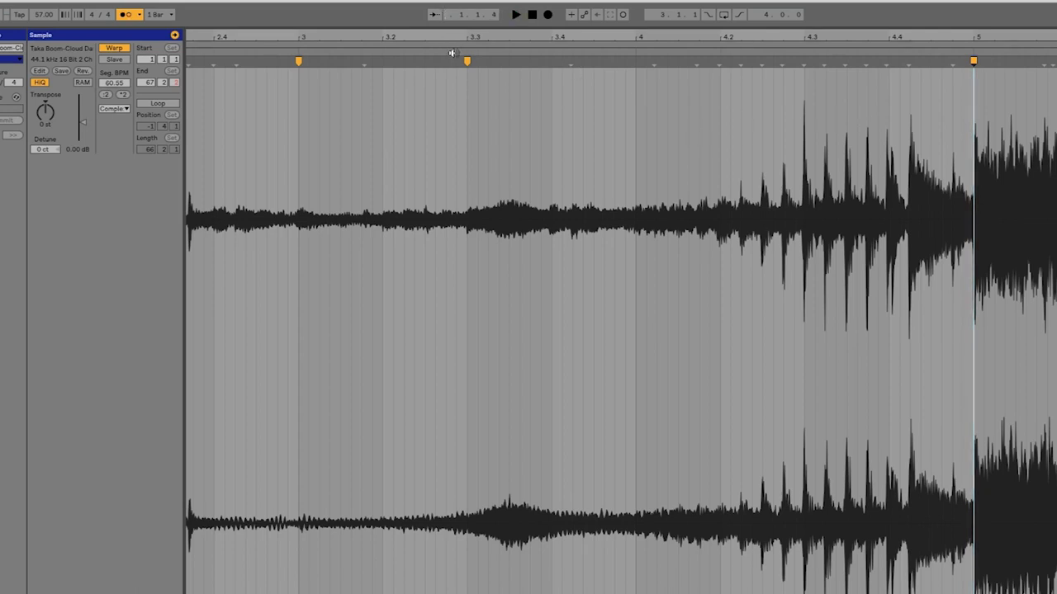
{"action": "left_click", "coordinate": [452, 53]}
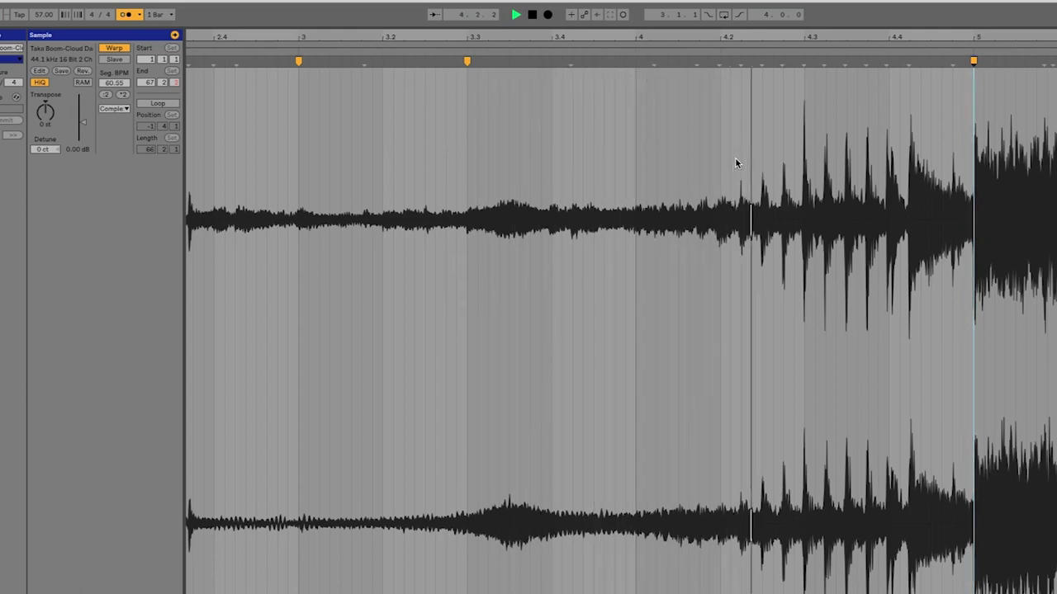
{"action": "double_click", "coordinate": [801, 66]}
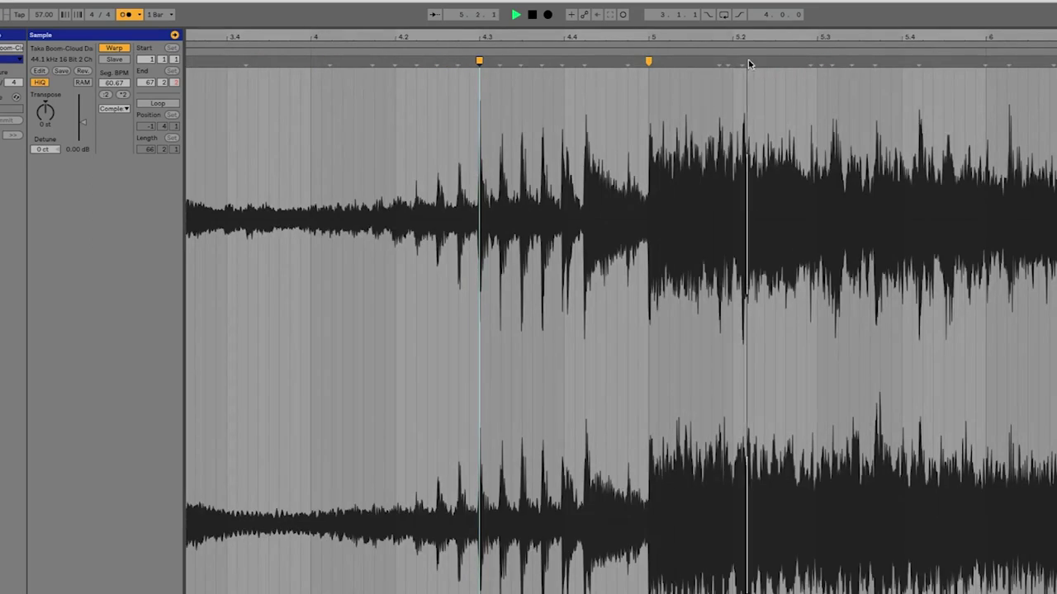
Align the song's beats with the grid at 5.2, bar 6 and bar 7 during playback
{"action": "left_click_drag", "start_coordinate": [738, 64], "coordinate": [732, 65]}
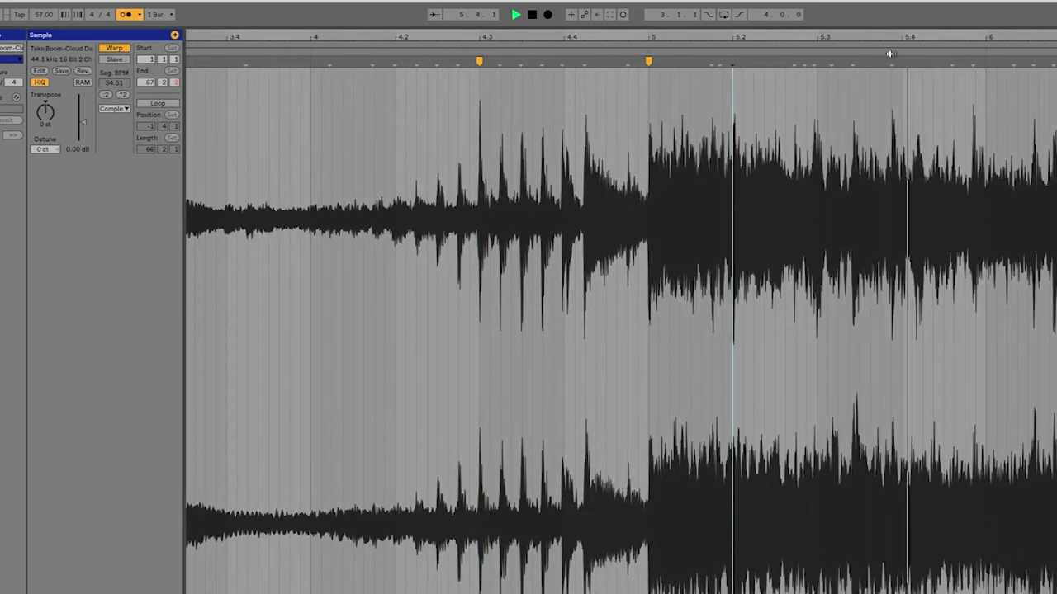
{"action": "double_click", "coordinate": [974, 61]}
{"action": "left_click_drag", "start_coordinate": [976, 61], "coordinate": [984, 61]}
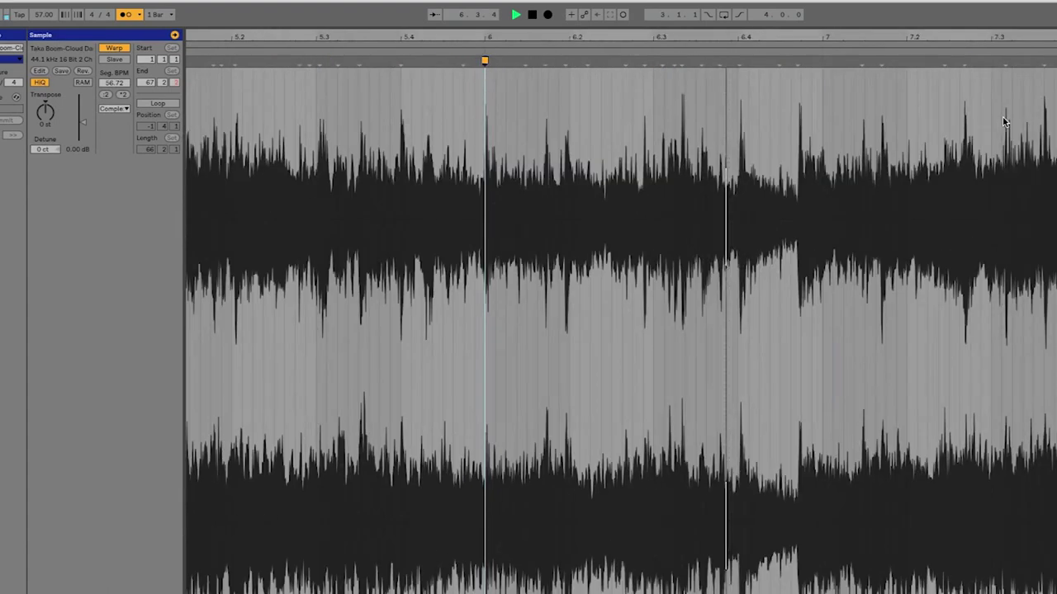
{"action": "left_click_drag", "start_coordinate": [822, 63], "coordinate": [832, 63]}
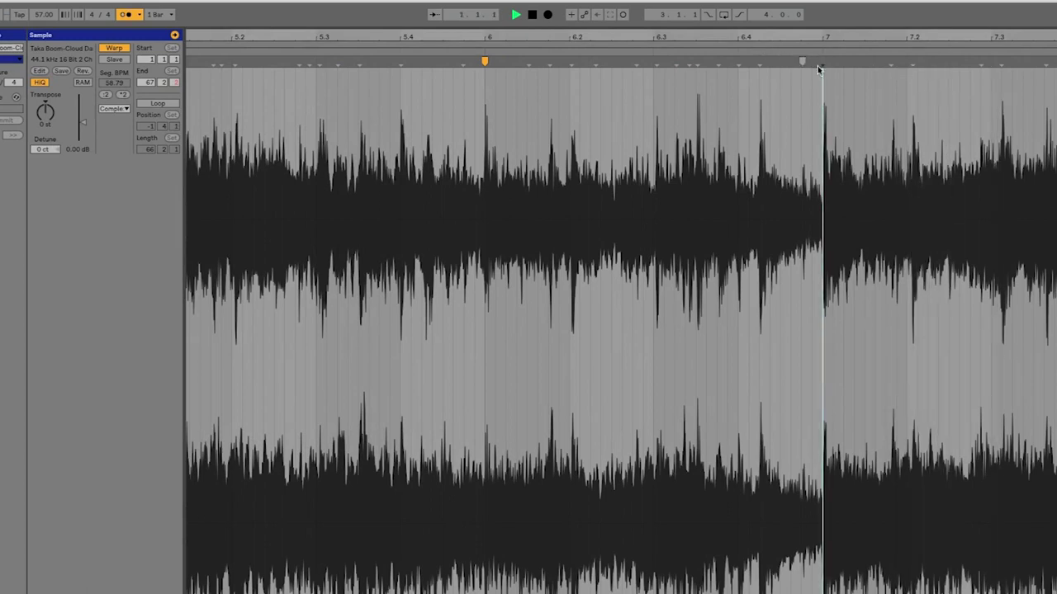
Replay from just before bar 5 and add a warp marker at 5.3
{"action": "left_click_drag", "start_coordinate": [743, 36], "coordinate": [667, 37]}
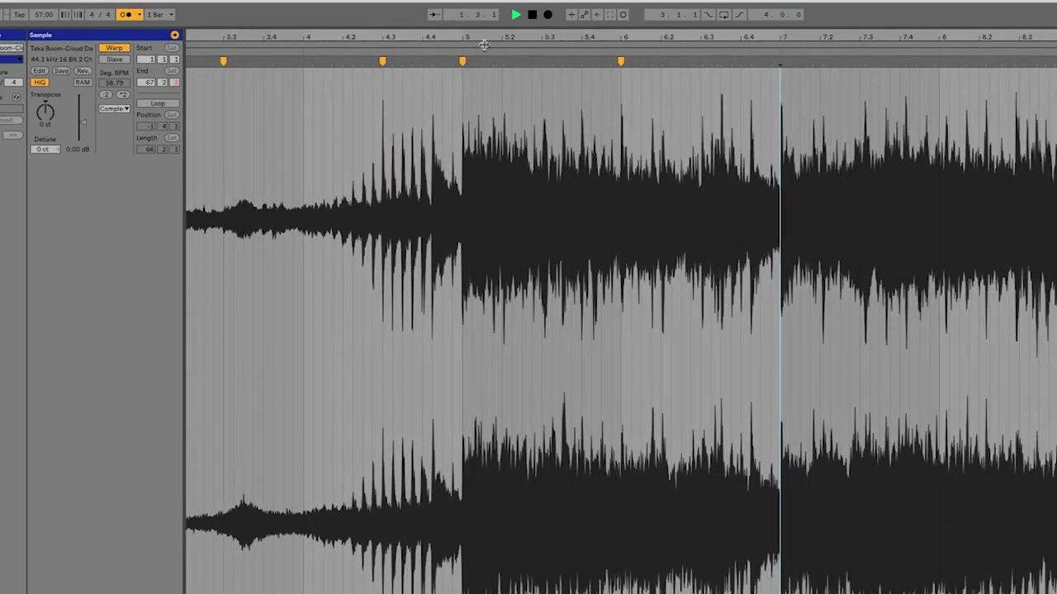
{"action": "left_click", "coordinate": [451, 55]}
{"action": "left_click_drag", "start_coordinate": [516, 36], "coordinate": [516, 58]}
{"action": "double_click", "coordinate": [596, 60]}
Align the beats near 6.2 and 6.3 with their grid lines using the warp markers
{"action": "scroll", "coordinate": [885, 59], "scroll_direction": "right", "scroll_amount": 3}
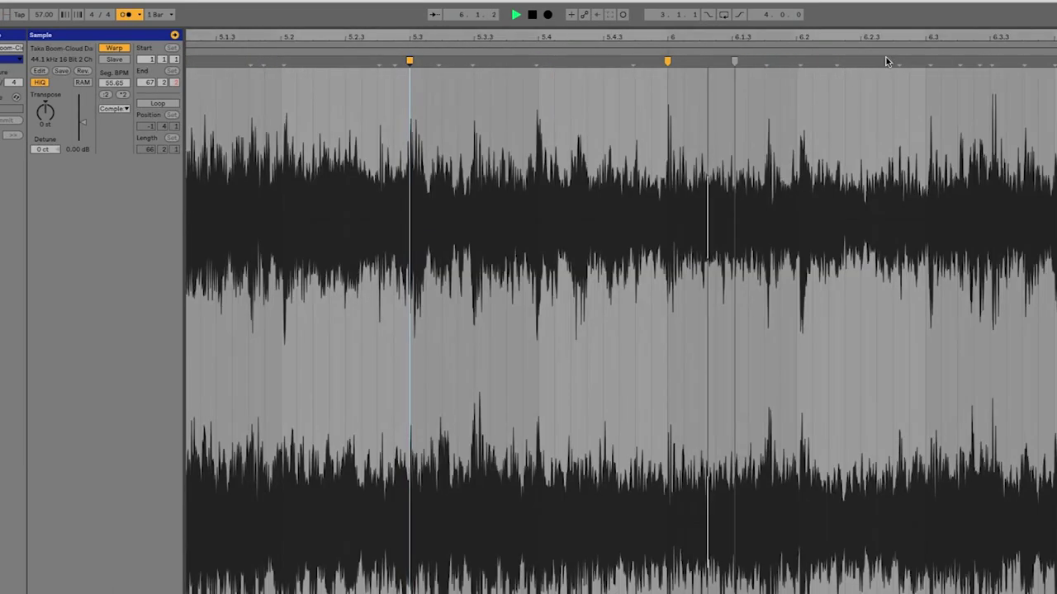
{"action": "left_click", "coordinate": [798, 62]}
{"action": "left_click_drag", "start_coordinate": [798, 62], "coordinate": [794, 62]}
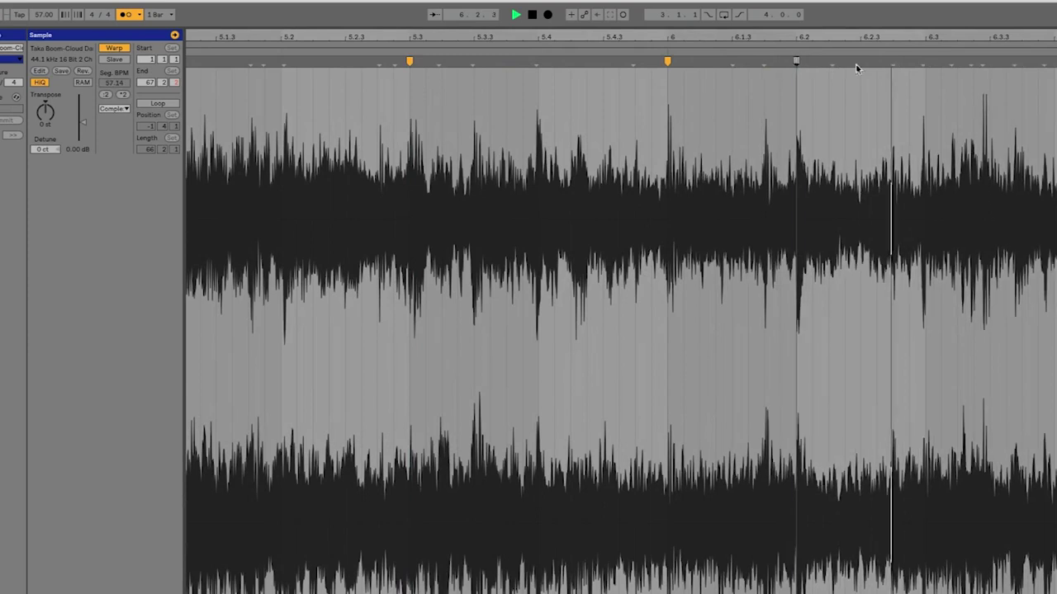
{"action": "double_click", "coordinate": [923, 61]}
{"action": "left_click_drag", "start_coordinate": [923, 61], "coordinate": [926, 61]}
{"action": "left_click", "coordinate": [925, 61]}
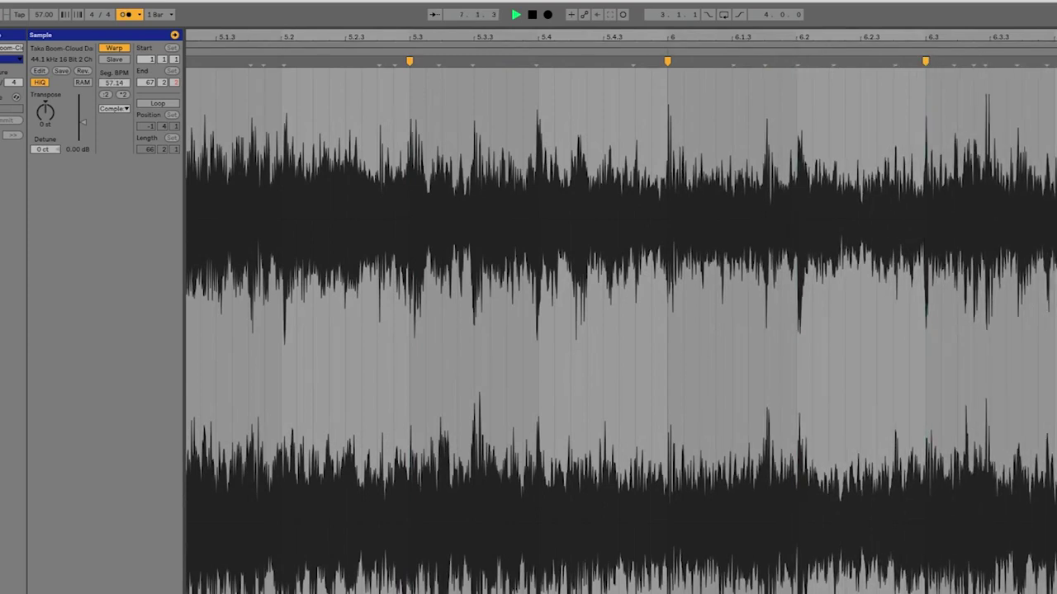
Align the beats near 7.3 and bar 8 with the grid and listen on to bar 9
{"action": "scroll", "coordinate": [621, 331], "scroll_direction": "right", "scroll_amount": 10}
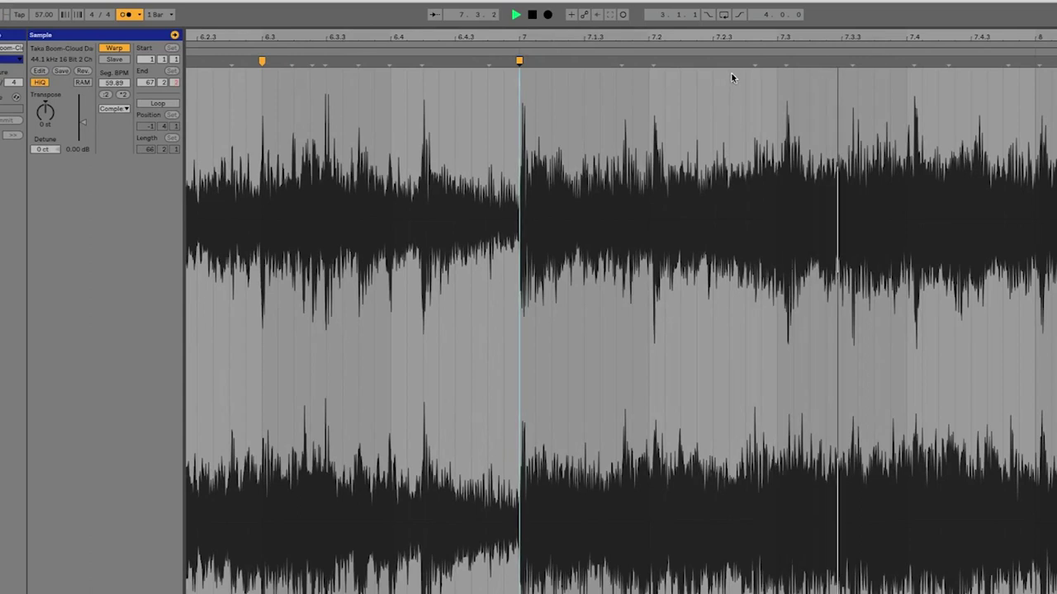
{"action": "left_click_drag", "start_coordinate": [787, 64], "coordinate": [778, 63]}
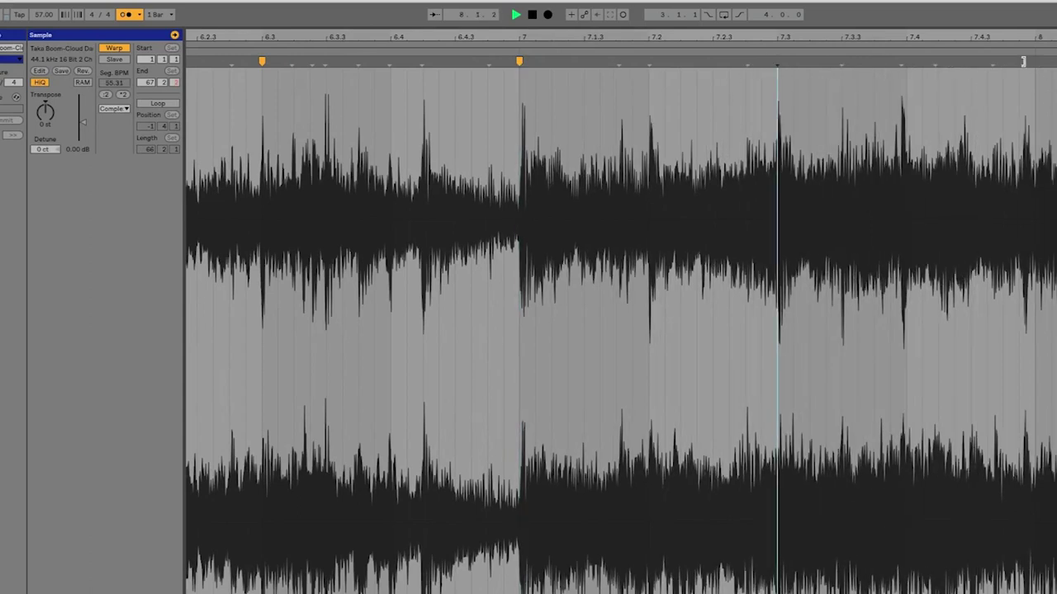
{"action": "mouse_move", "coordinate": [1024, 62]}
{"action": "left_mouse_down"}
{"action": "mouse_move", "coordinate": [1045, 63]}
{"action": "mouse_move", "coordinate": [1047, 6]}
{"action": "left_mouse_up"}
{"action": "scroll", "coordinate": [621, 331], "scroll_direction": "right", "scroll_amount": 6}
{"action": "scroll", "coordinate": [620, 330], "scroll_direction": "right", "scroll_amount": 3}
{"action": "key", "text": "space"}
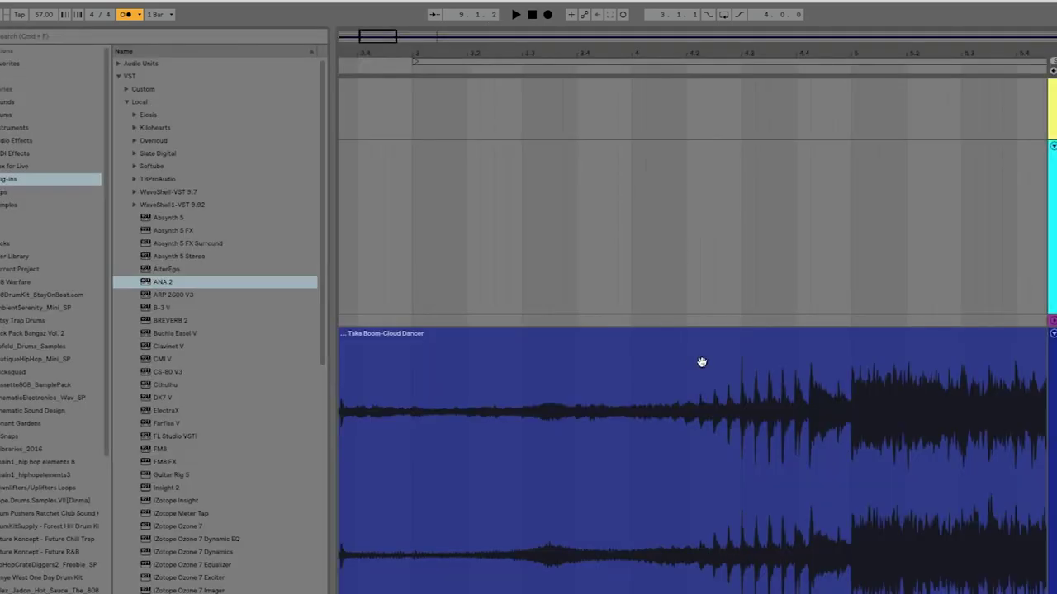
Set the project tempo to 64 BPM and play the warped song from bar 5
{"action": "left_click", "coordinate": [735, 430]}
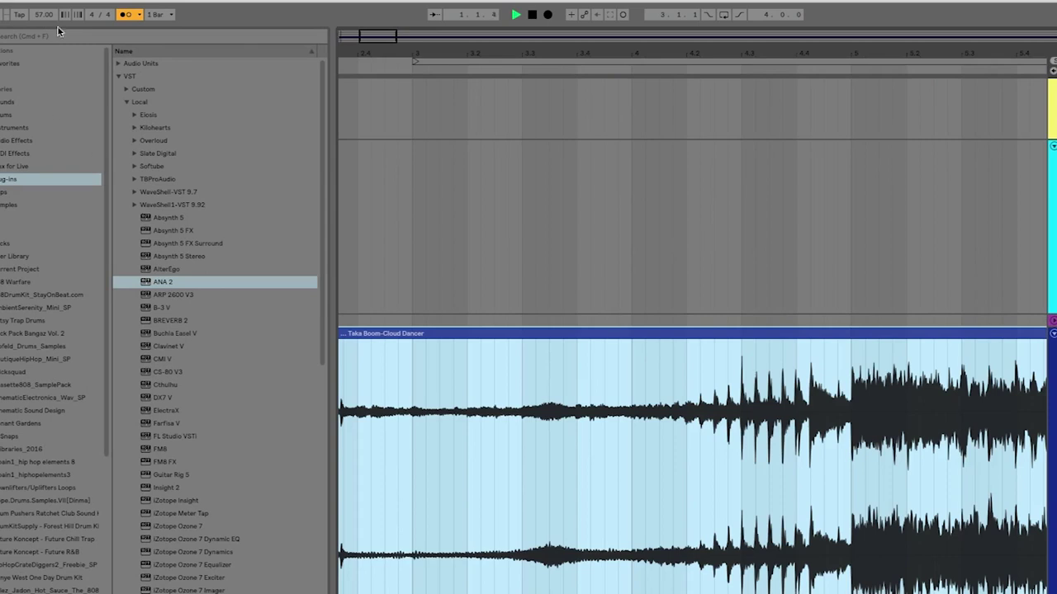
{"action": "left_click_drag", "start_coordinate": [43, 14], "coordinate": [44, 9]}
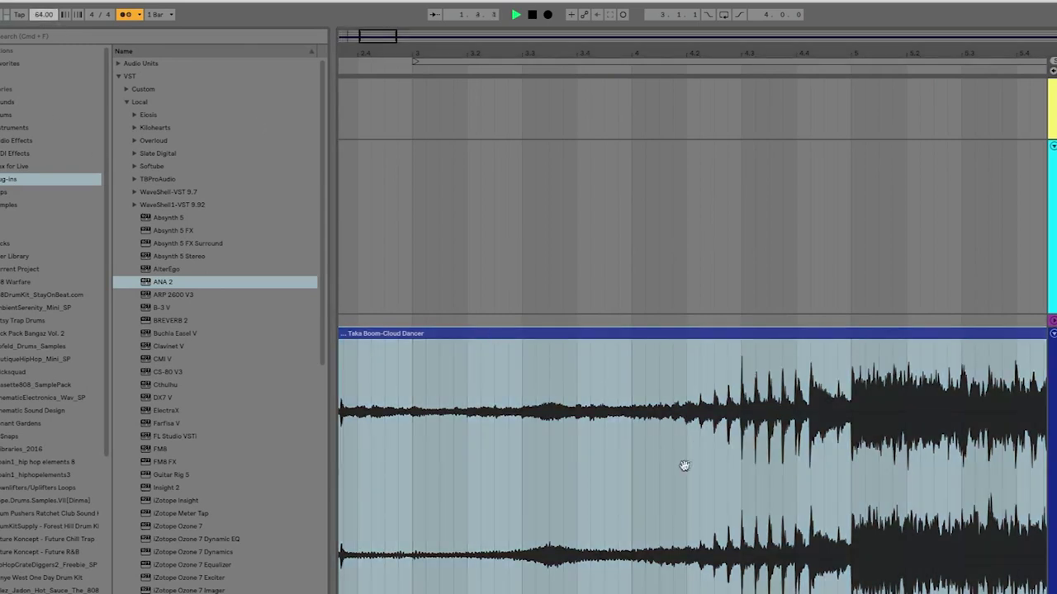
{"action": "left_click", "coordinate": [852, 455]}
{"action": "left_click", "coordinate": [861, 535]}
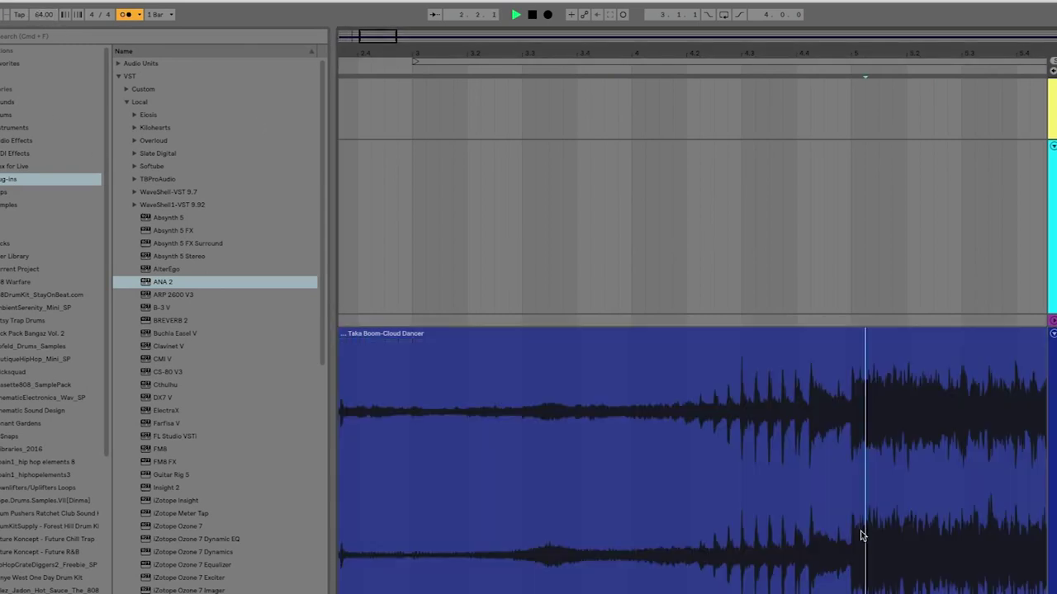
{"action": "left_click", "coordinate": [855, 522]}
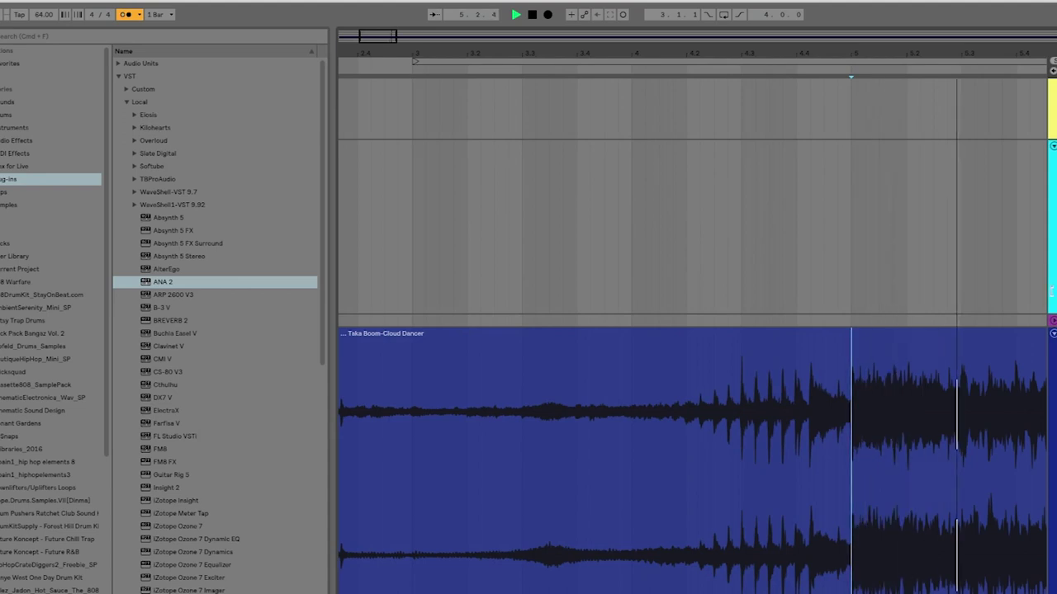
Insert an empty two-bar MIDI clip on the drum track from bar 7 to bar 9
{"action": "left_click", "coordinate": [909, 165]}
{"action": "left_click_drag", "start_coordinate": [892, 52], "coordinate": [854, 174]}
{"action": "scroll", "coordinate": [761, 276], "scroll_direction": "right", "scroll_amount": 3}
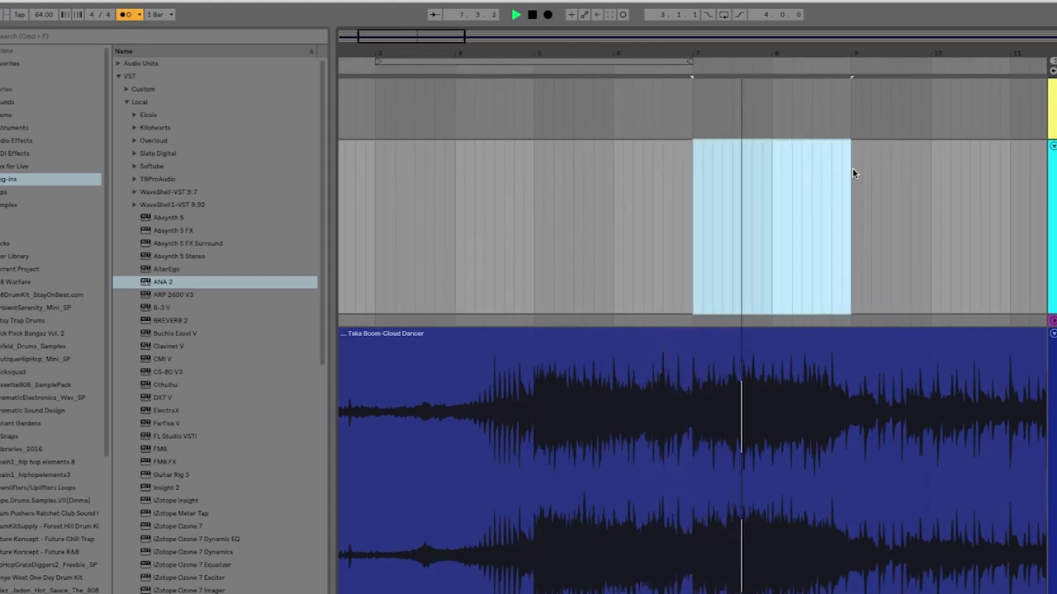
{"action": "key", "text": "super+shift+m"}
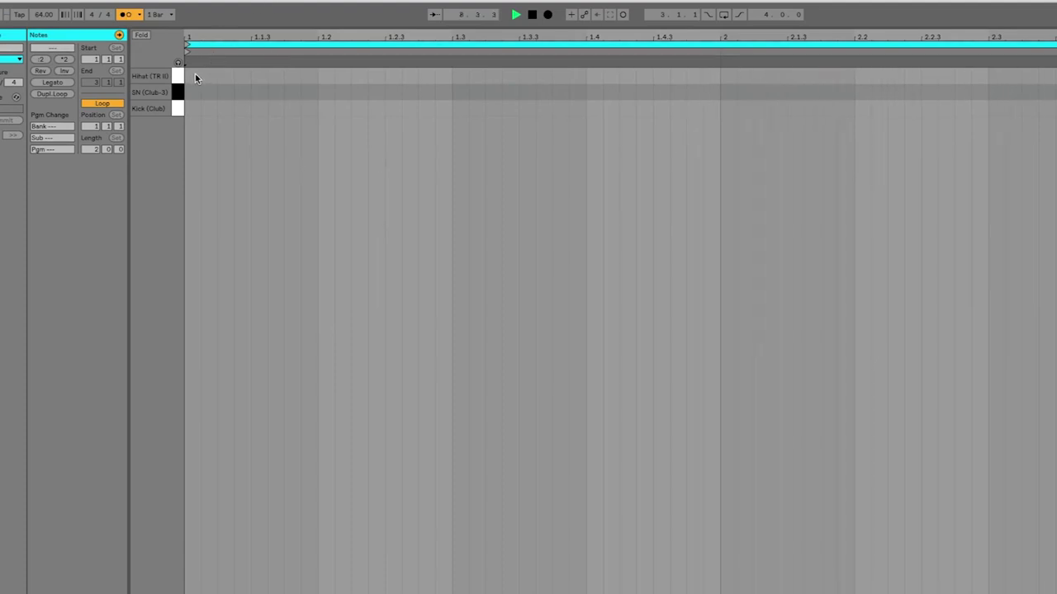
Fill the Hihat lane with a note in every grid slot and add snare hits at 1.2 and 1.3.3
{"action": "key", "text": "b"}
{"action": "left_click_drag", "start_coordinate": [198, 75], "coordinate": [1048, 74]}
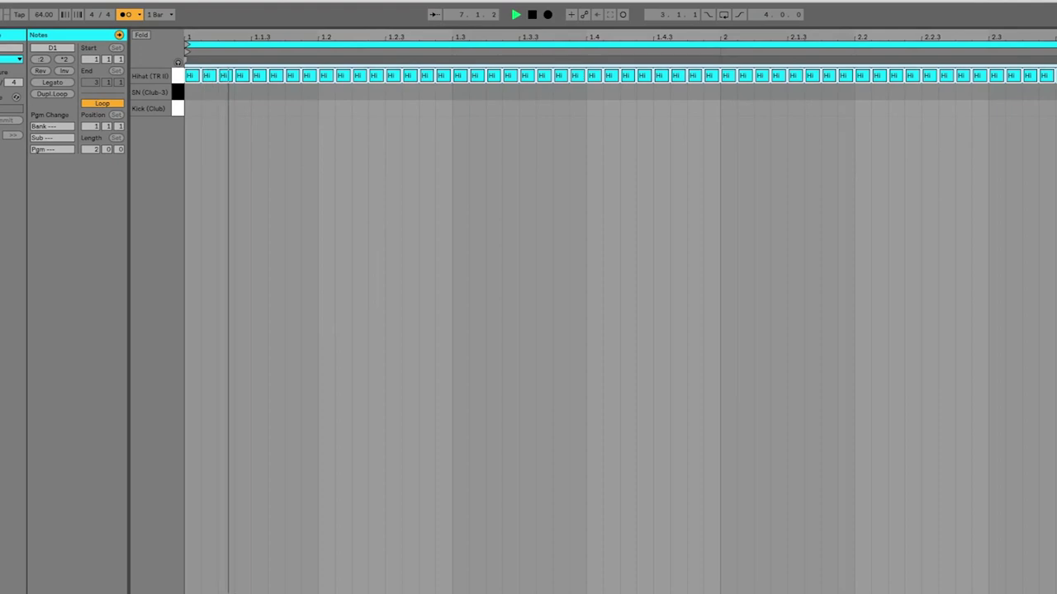
{"action": "left_click", "coordinate": [327, 90]}
{"action": "key", "text": "space"}
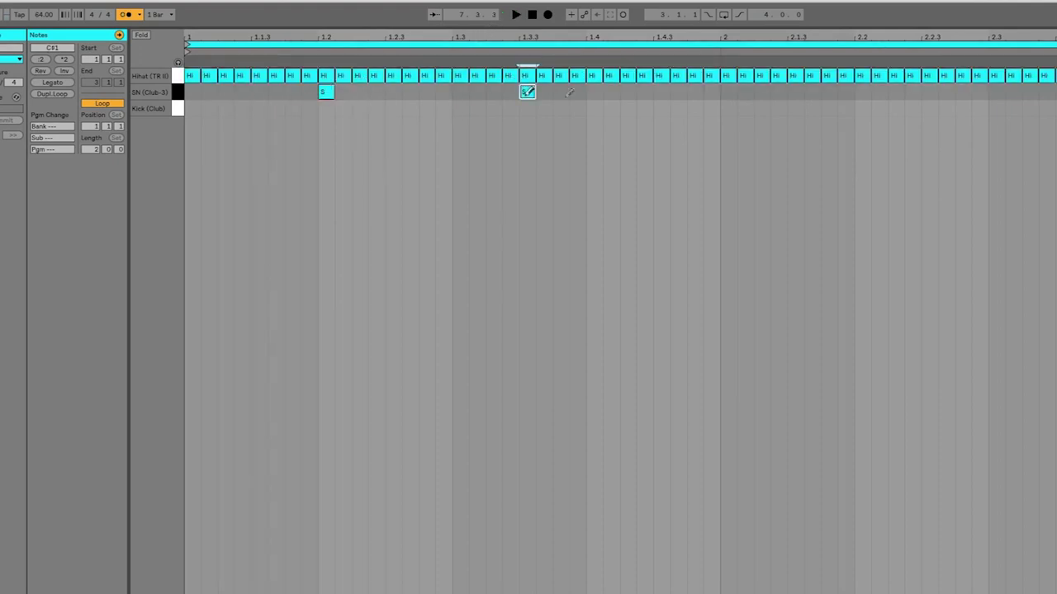
Stop playback and delete the two-bar MIDI clip from the drum track
{"action": "key", "text": "space"}
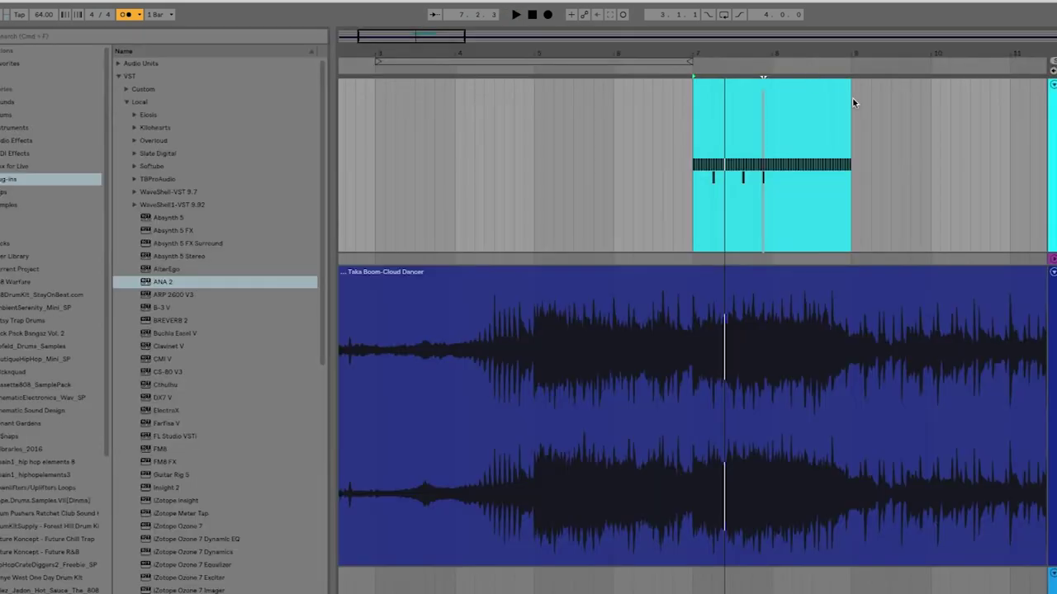
{"action": "key", "text": "Delete"}
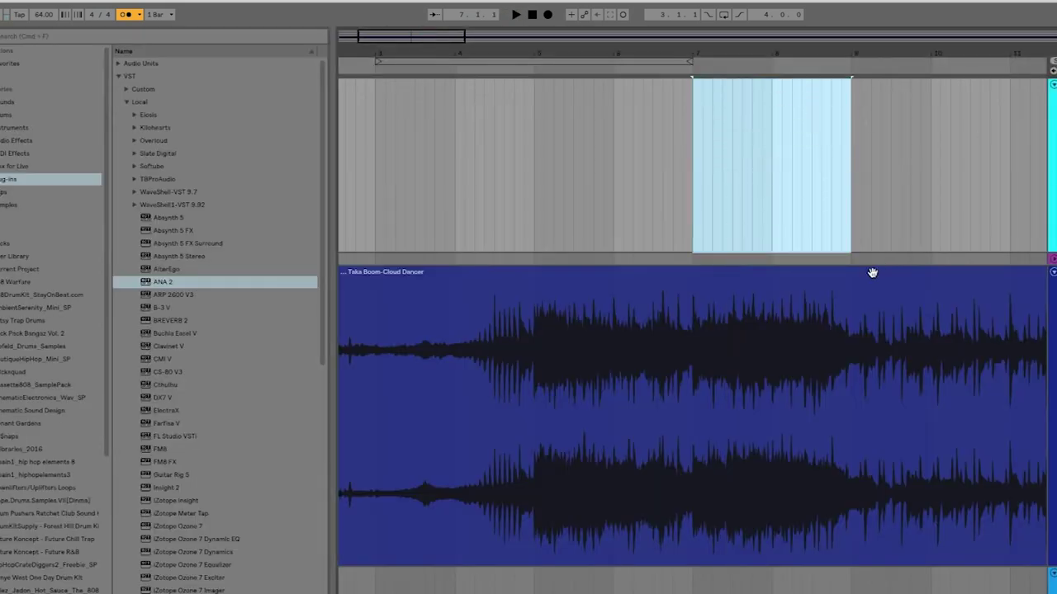
Reopen the Taka Boom-Cloud Dancer clip's sample view and inspect the warp markers in its first bars
{"action": "left_click", "coordinate": [872, 272]}
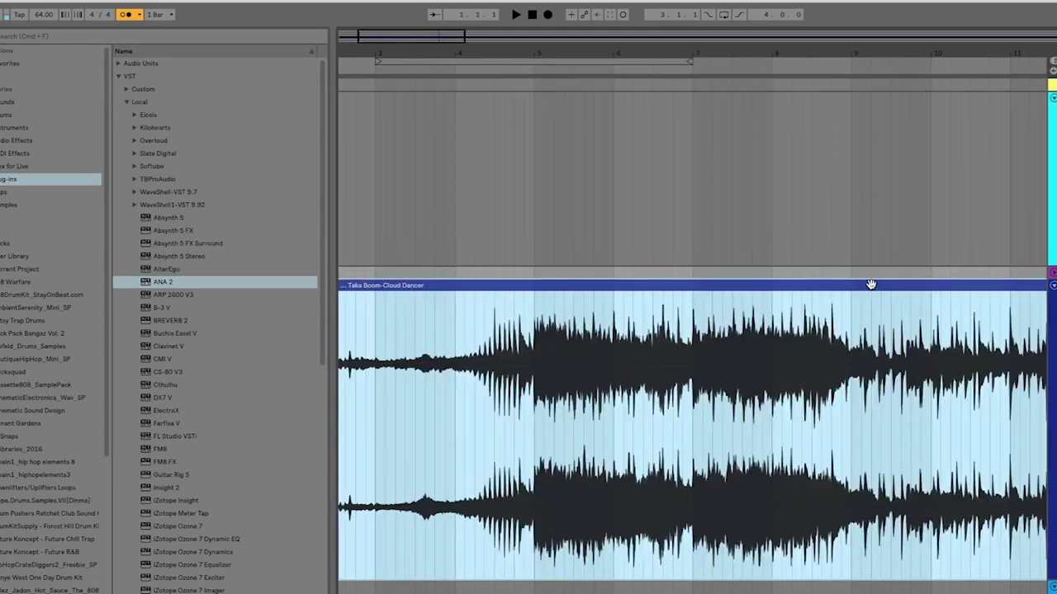
{"action": "double_click", "coordinate": [872, 274]}
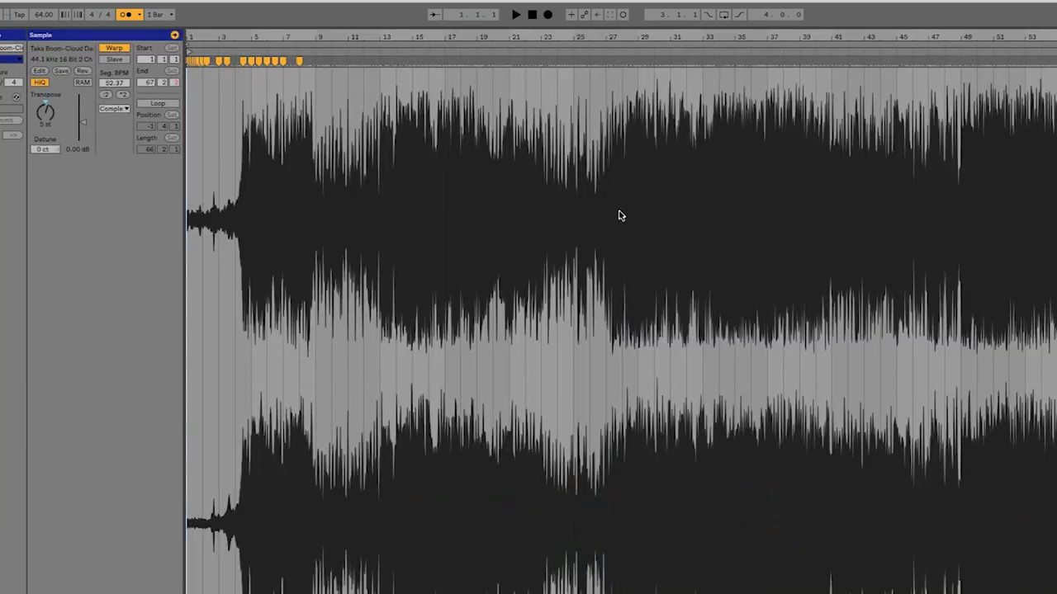
{"action": "left_click_drag", "start_coordinate": [215, 35], "coordinate": [473, 155]}
{"action": "scroll", "coordinate": [472, 155], "scroll_direction": "left", "scroll_amount": 4}
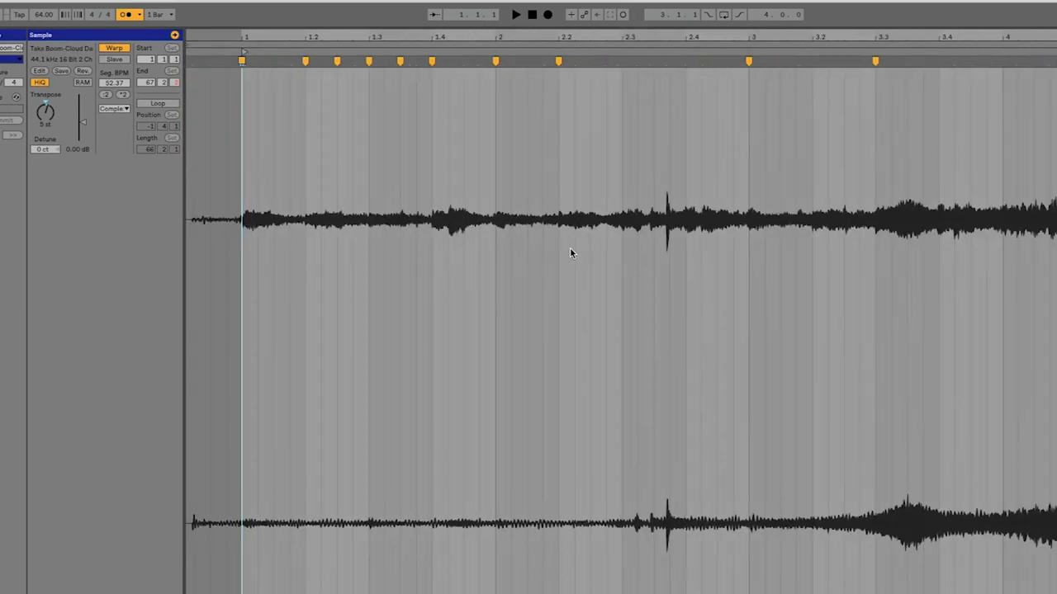